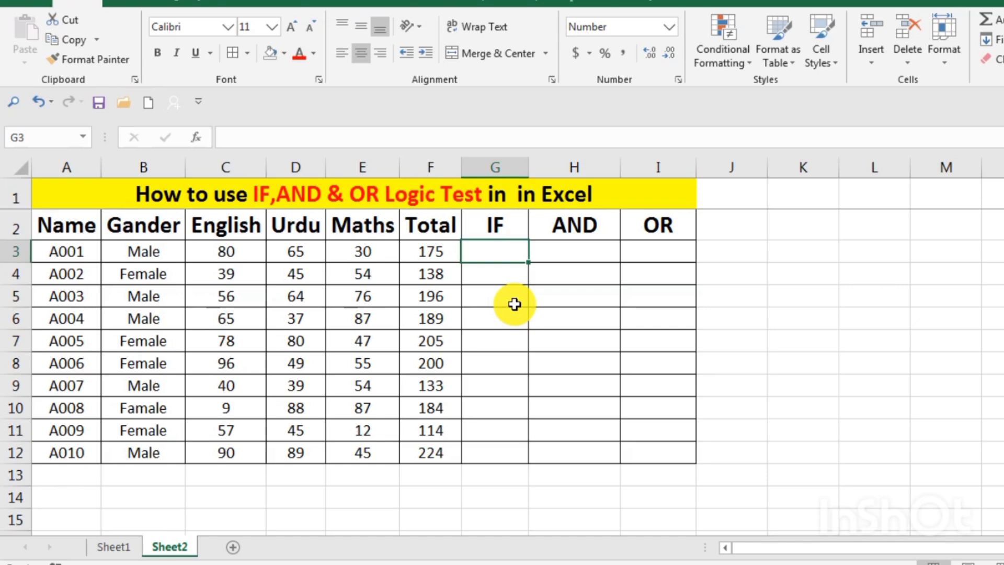
Correct the title in row 1 to read "How to use IF,AND & OR Logic Test in Excel"
{"action": "double_click", "coordinate": [534, 194]}
{"action": "left_click", "coordinate": [533, 194]}
{"action": "key", "text": "BackSpace"}
{"action": "key", "text": "BackSpace"}
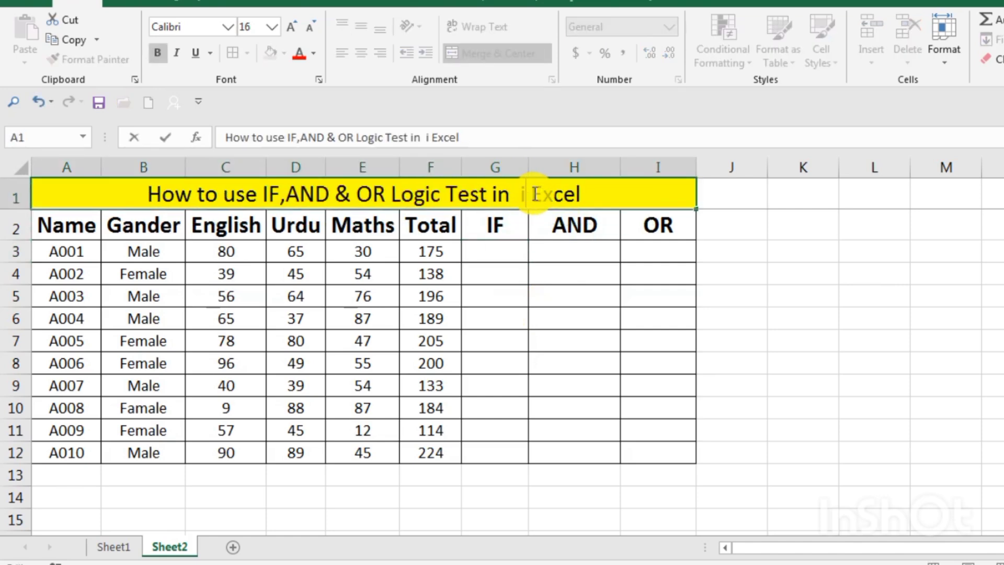
{"action": "key", "text": "BackSpace"}
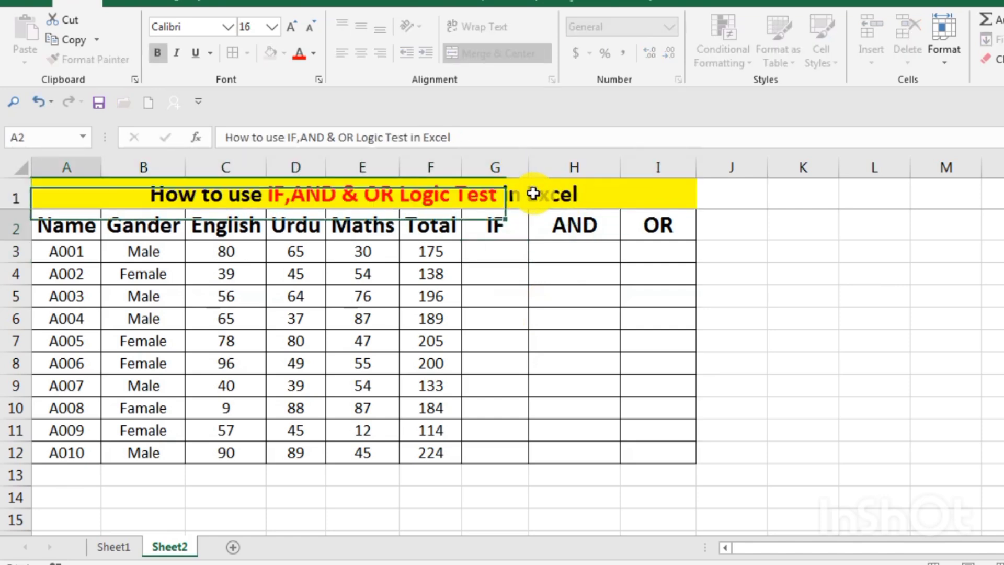
{"action": "key", "text": "Return"}
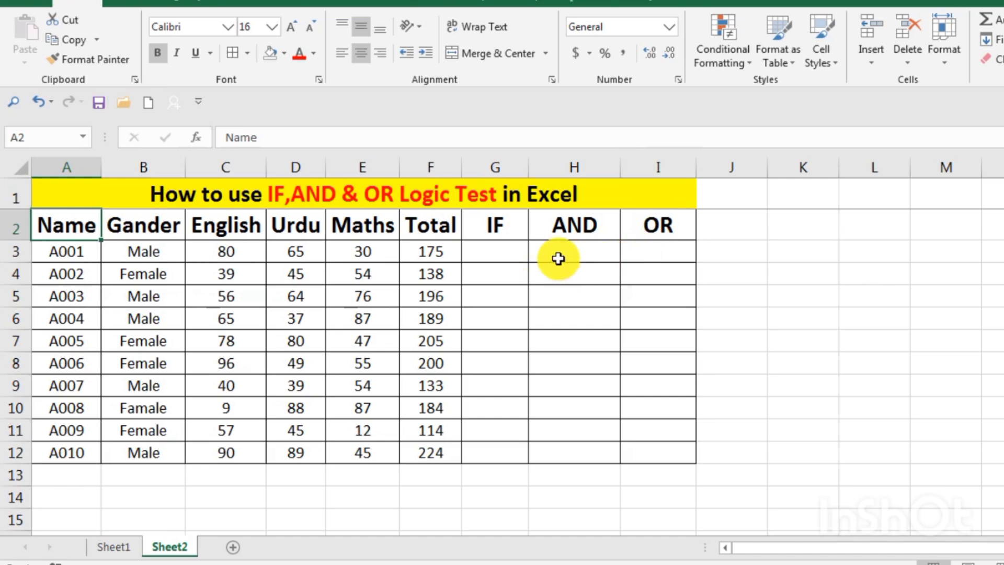
Begin an IF formula in cell G3 with the logical test F3>150
{"action": "double_click", "coordinate": [504, 246]}
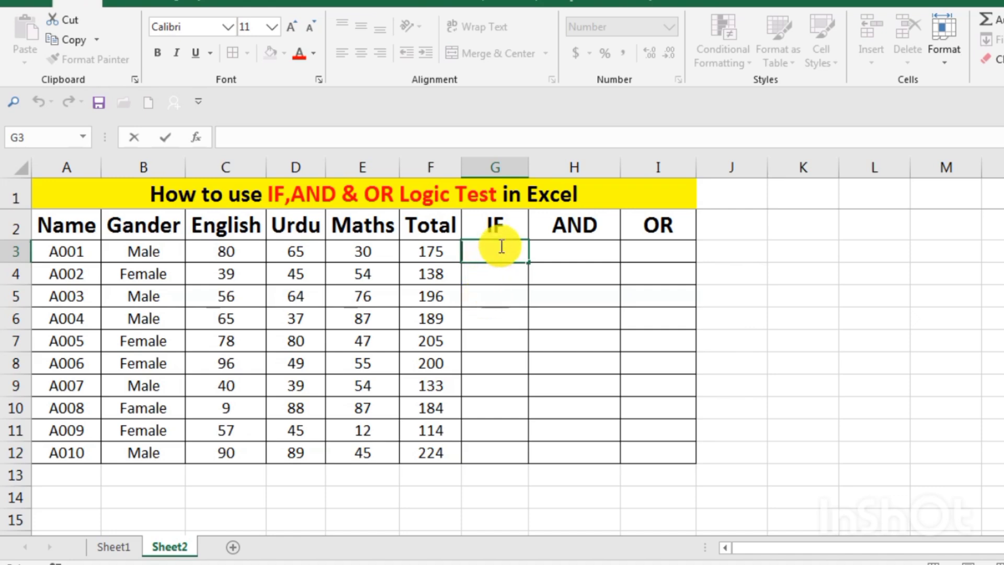
{"action": "type", "text": "="}
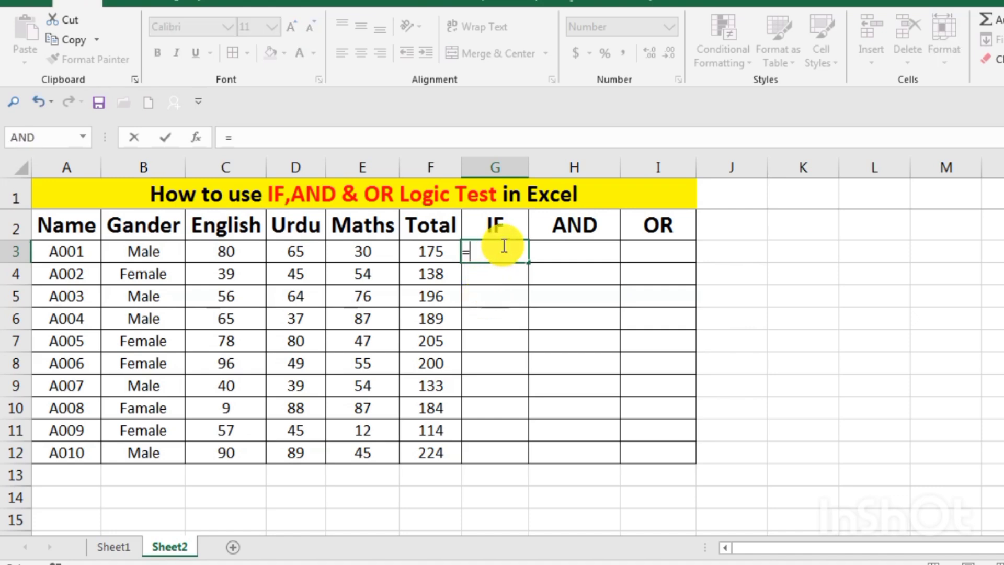
{"action": "type", "text": "if"}
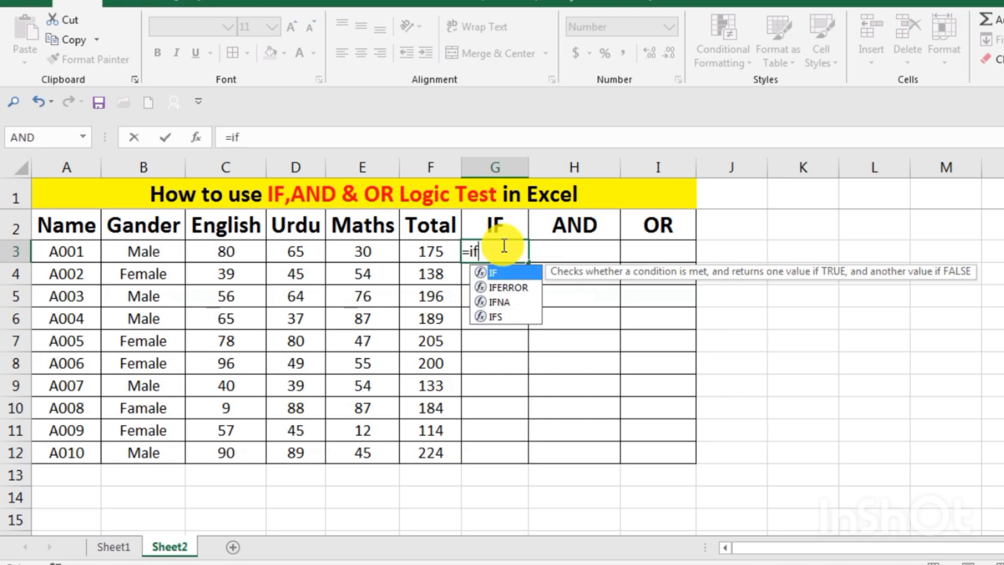
{"action": "double_click", "coordinate": [510, 271]}
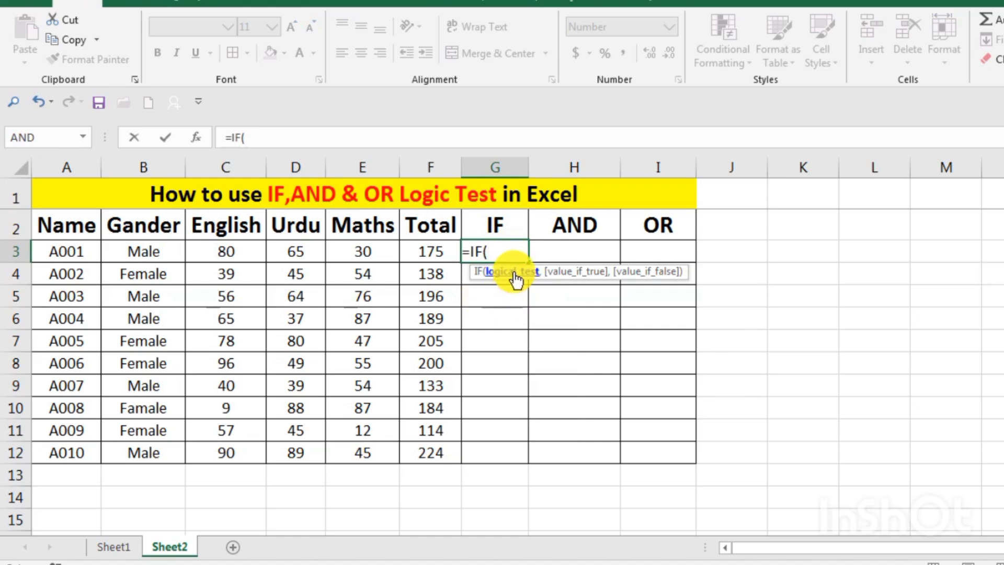
{"action": "left_click", "coordinate": [438, 252]}
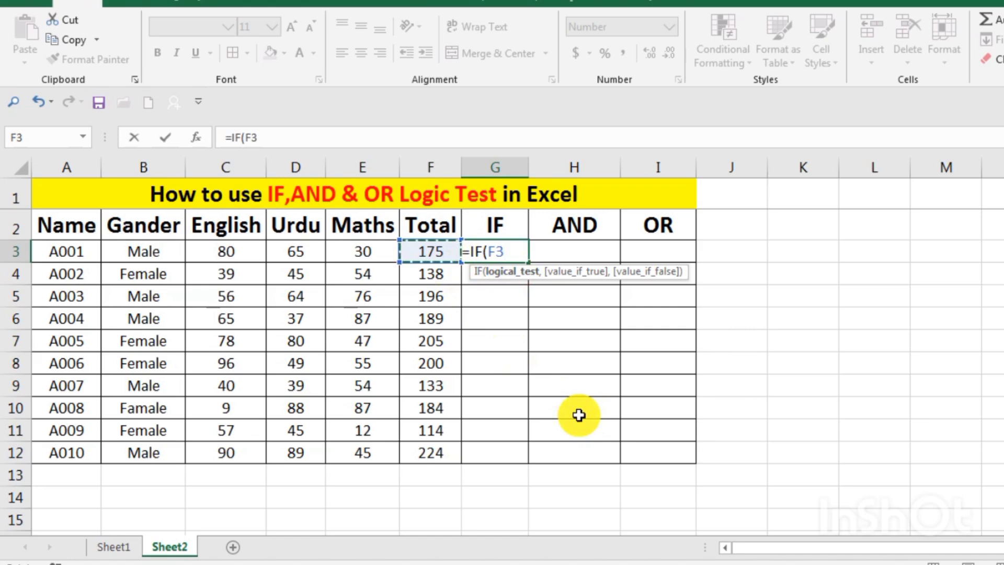
{"action": "type", "text": ">150"}
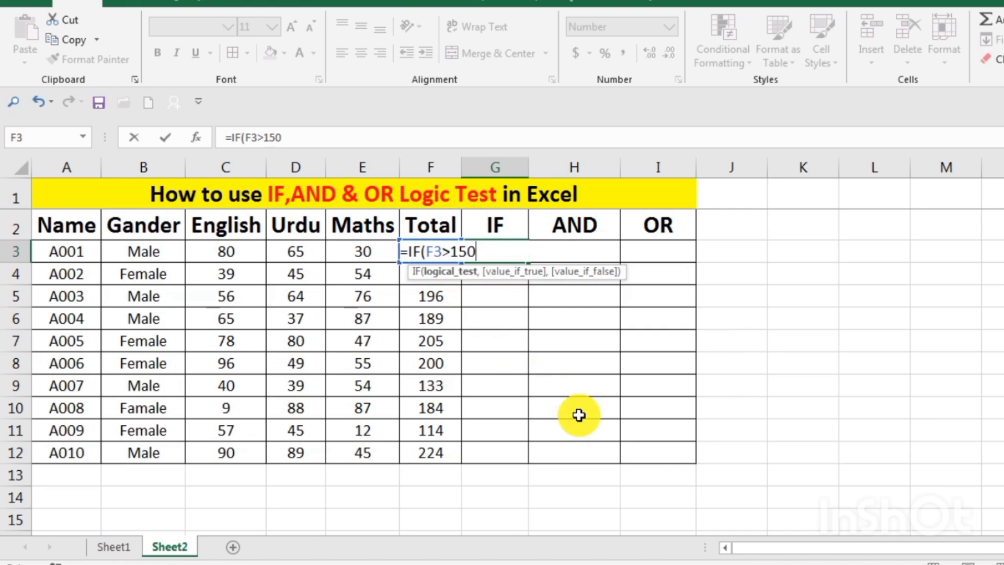
{"action": "type", "text": ",\""}
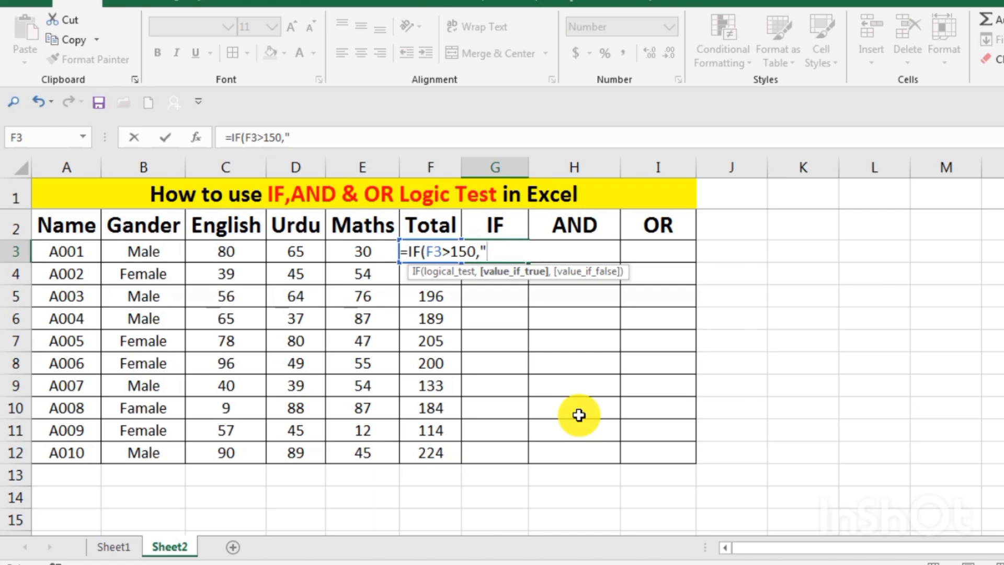
{"action": "type", "text": "Pass\""}
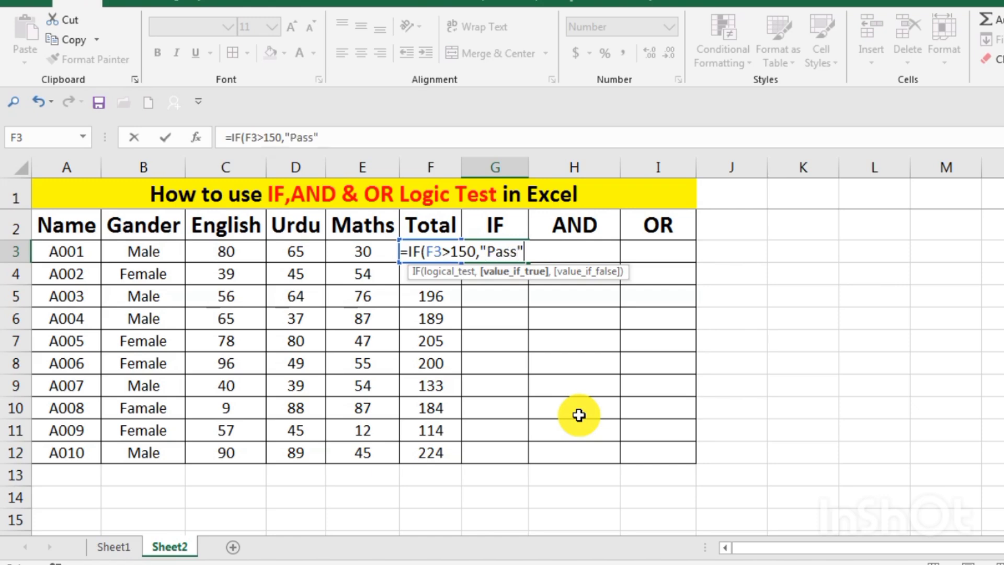
Add "Pass" as the value if true in the G3 IF formula
{"action": "type", "text": ","}
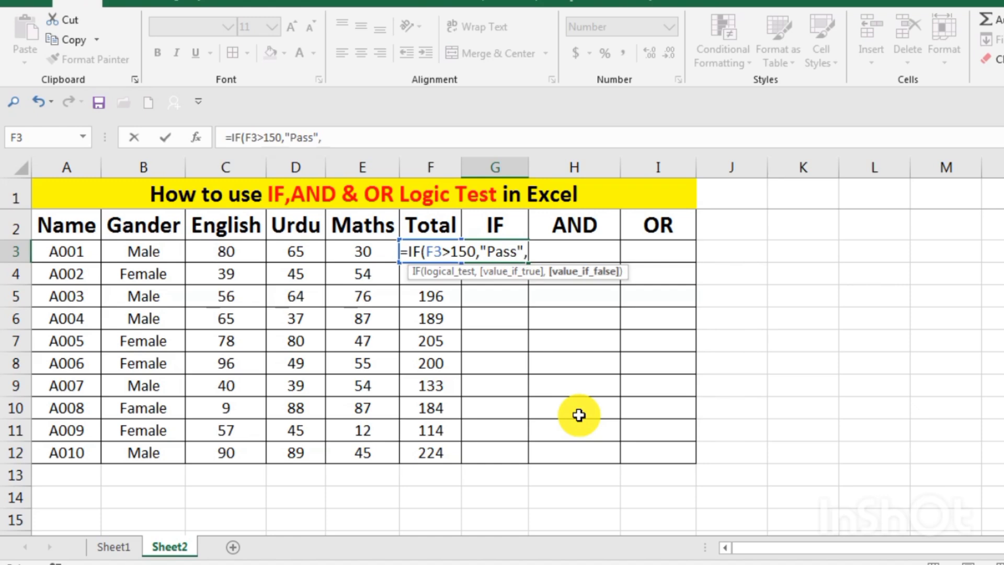
{"action": "type", "text": "\"Fail)"}
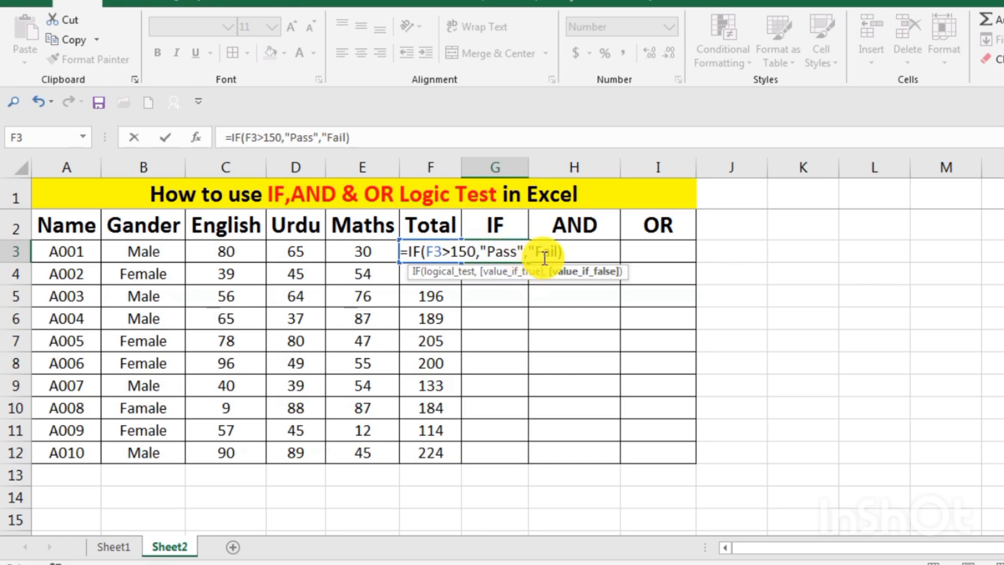
Add "Fail" as the value if false and enter the formula in G3, accepting the proposed typo correction
{"action": "key", "text": "Return"}
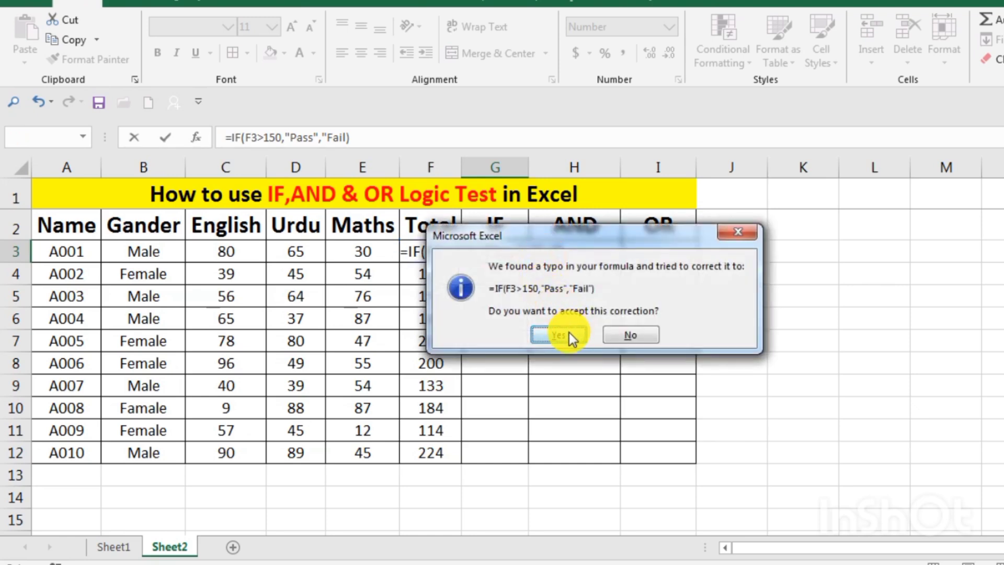
{"action": "left_click", "coordinate": [569, 332]}
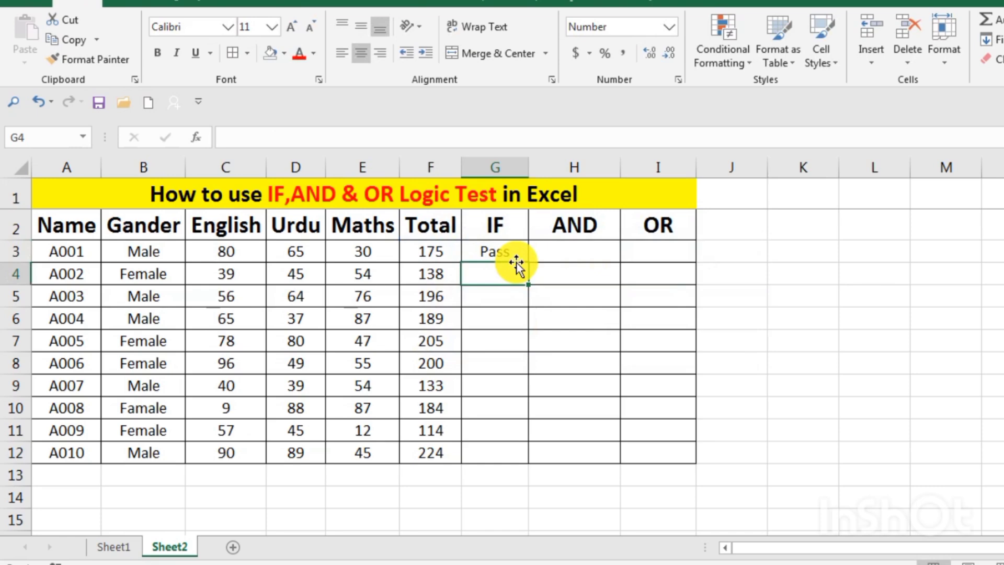
Fill the IF formula from G3 down through G12
{"action": "left_click", "coordinate": [485, 253]}
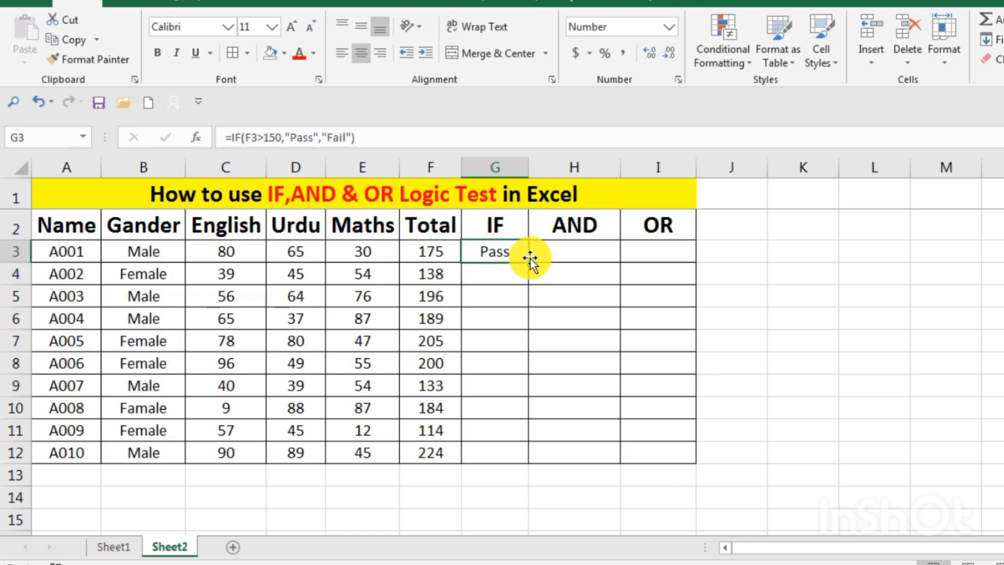
{"action": "left_click_drag", "start_coordinate": [528, 261], "coordinate": [526, 473]}
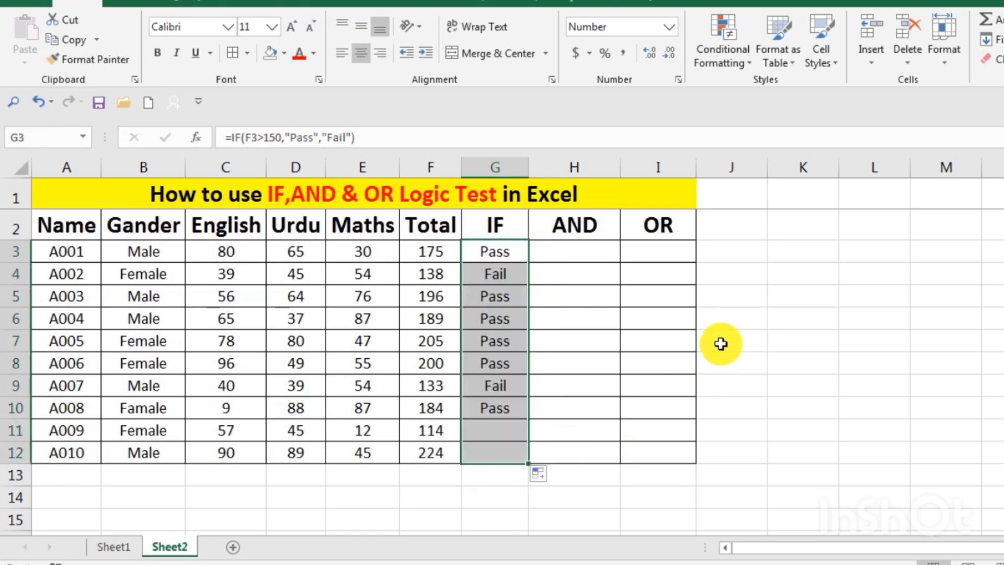
{"action": "left_click", "coordinate": [624, 317]}
Shade the "Fail" cells G4, G9 and G11 in the IF column with a light blue fill
{"action": "left_click", "coordinate": [501, 281]}
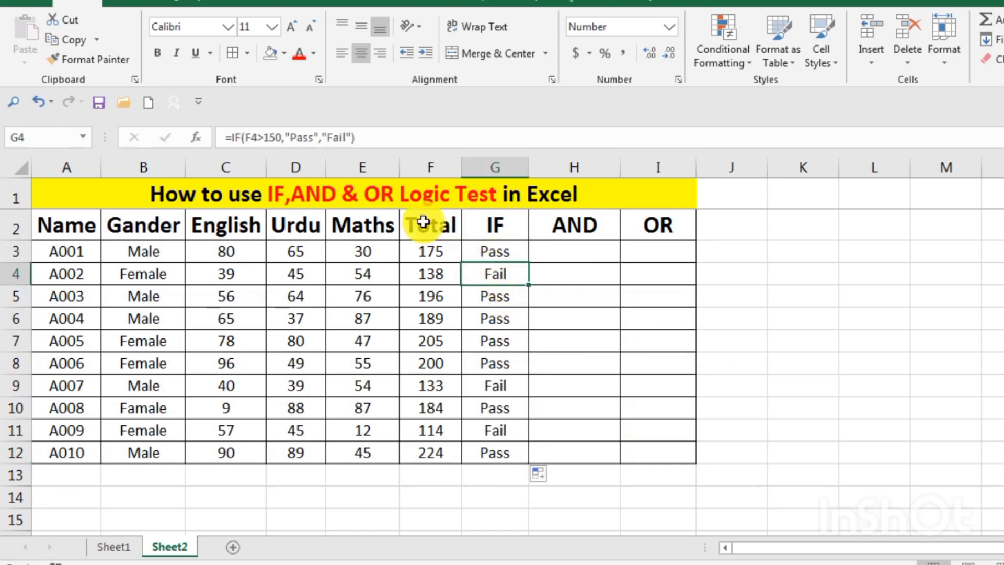
{"action": "left_click", "coordinate": [283, 52]}
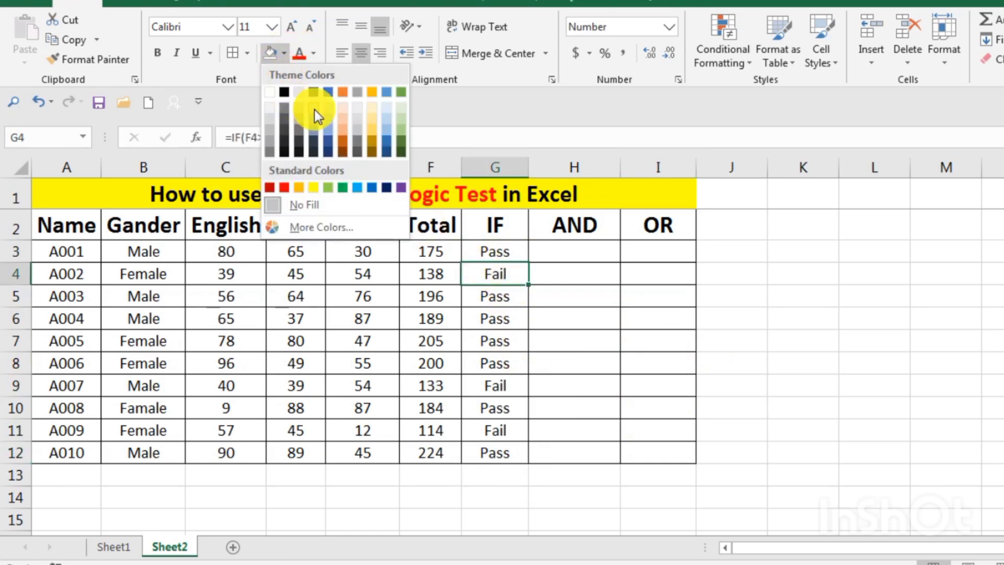
{"action": "left_click", "coordinate": [329, 112]}
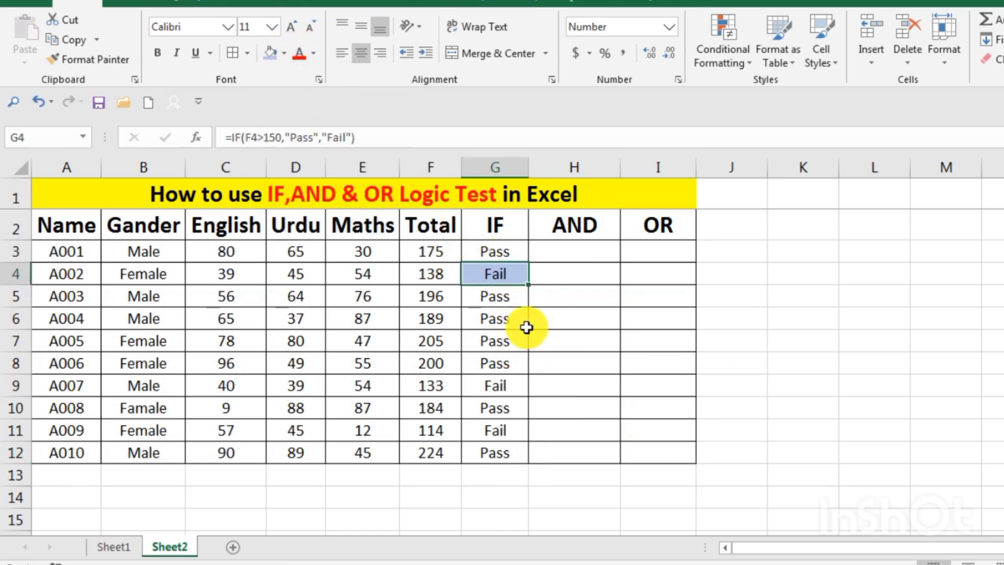
{"action": "left_click", "coordinate": [509, 382]}
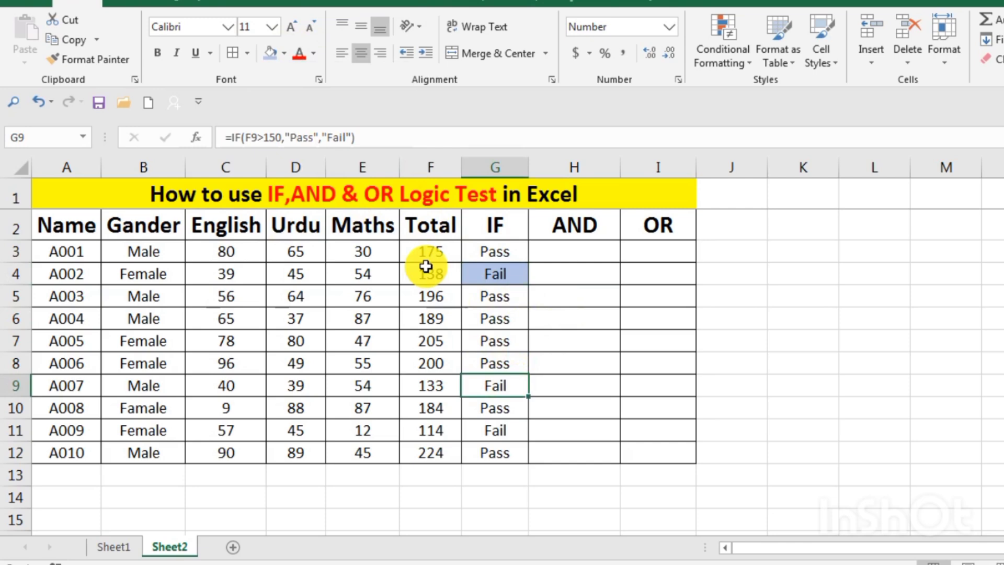
{"action": "left_click", "coordinate": [273, 58]}
{"action": "left_click", "coordinate": [510, 436]}
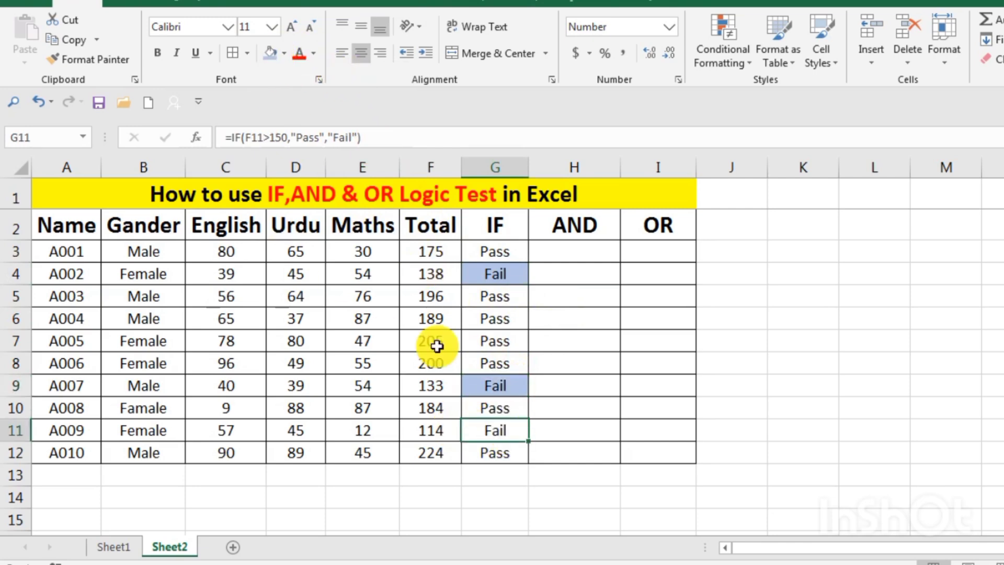
{"action": "left_click", "coordinate": [271, 58]}
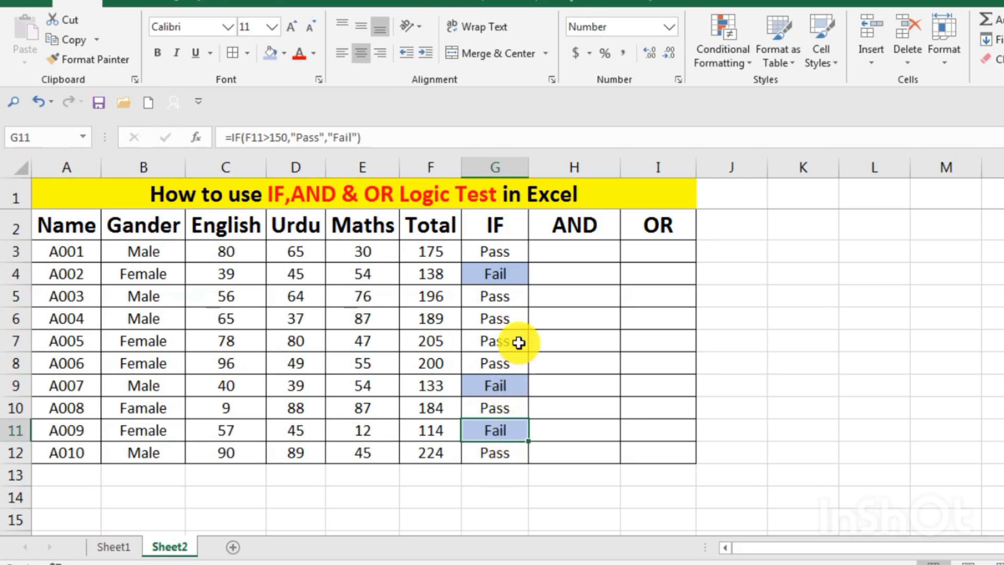
Inspect the formula behind the Total in cell F3 without changing it
{"action": "left_click", "coordinate": [554, 303]}
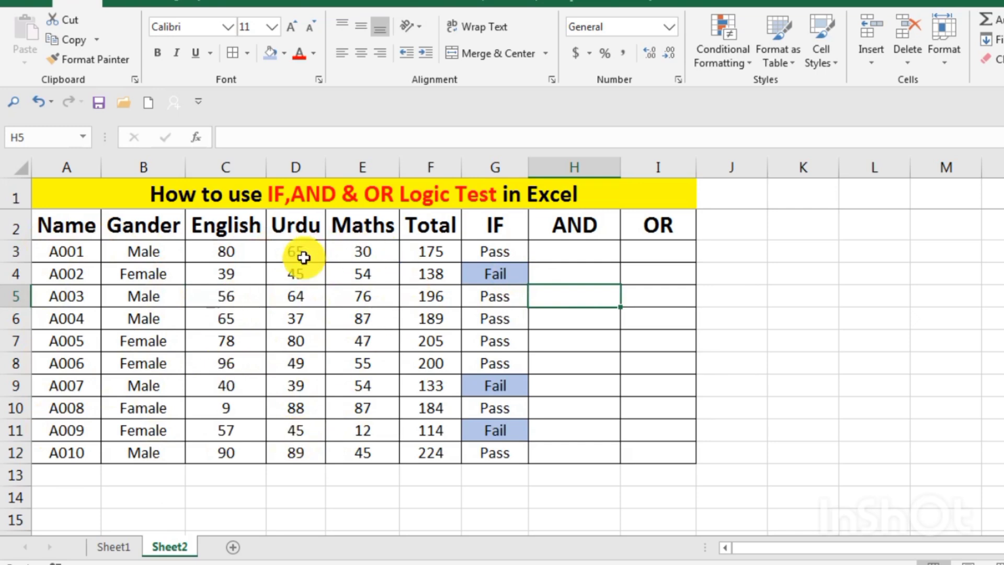
{"action": "double_click", "coordinate": [434, 255]}
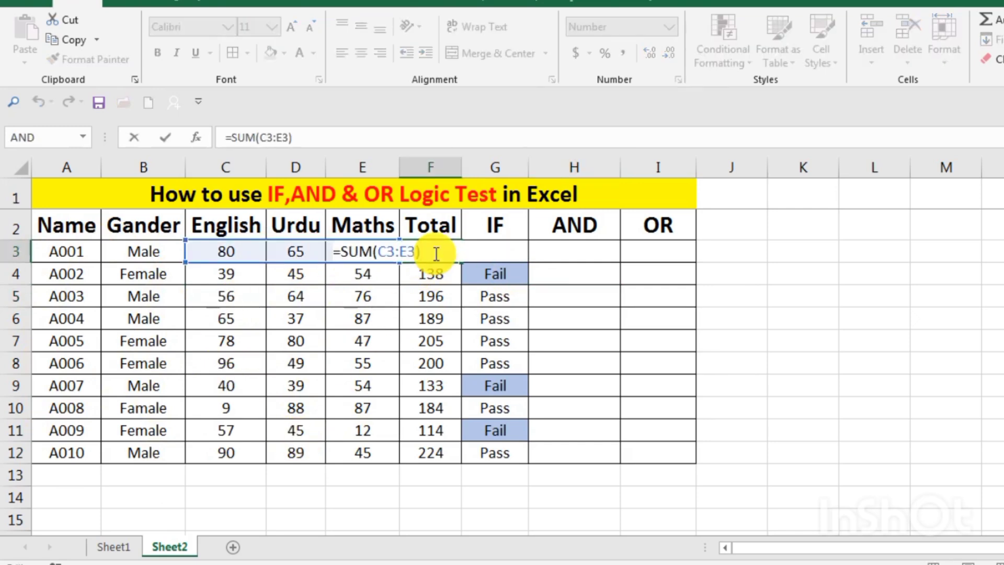
{"action": "key", "text": "Return"}
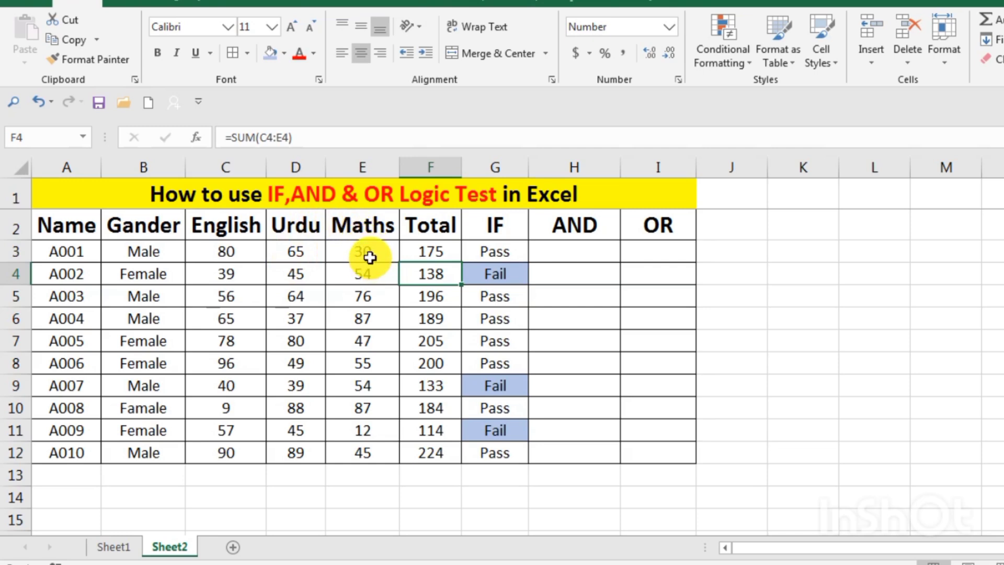
Begin an AND formula in cell H3 with the first condition C3>D3
{"action": "left_click", "coordinate": [584, 250]}
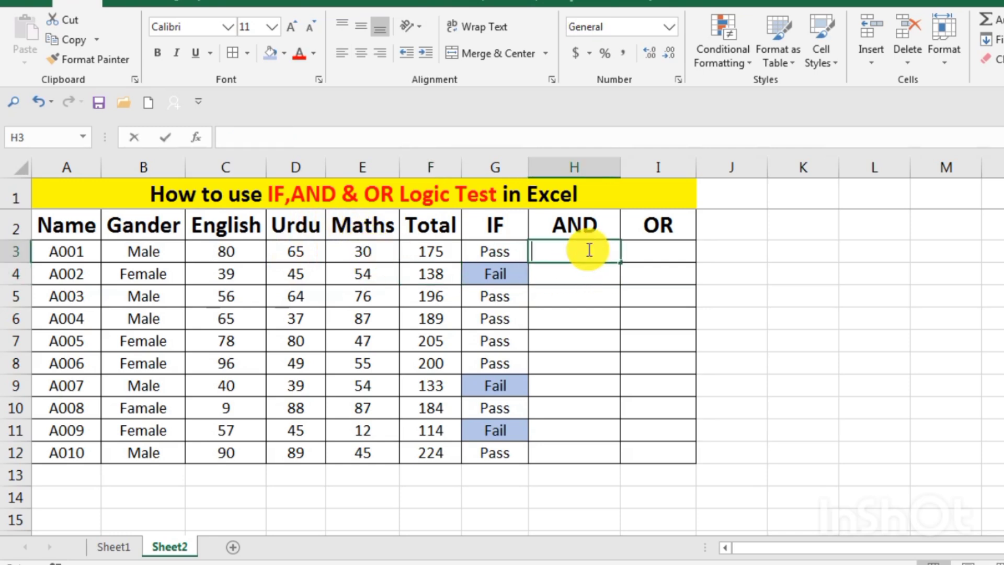
{"action": "double_click", "coordinate": [588, 251]}
{"action": "type", "text": "="}
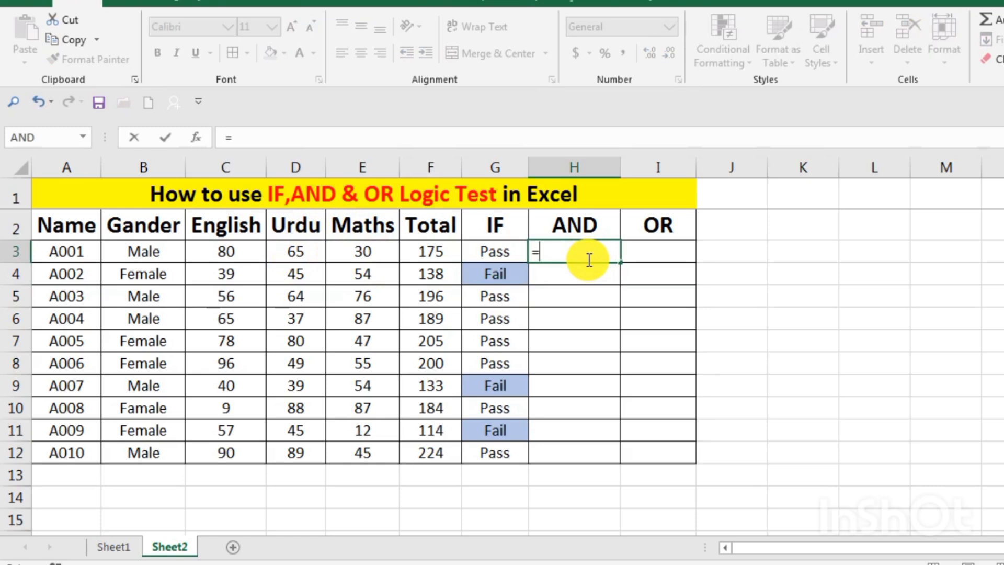
{"action": "type", "text": "and"}
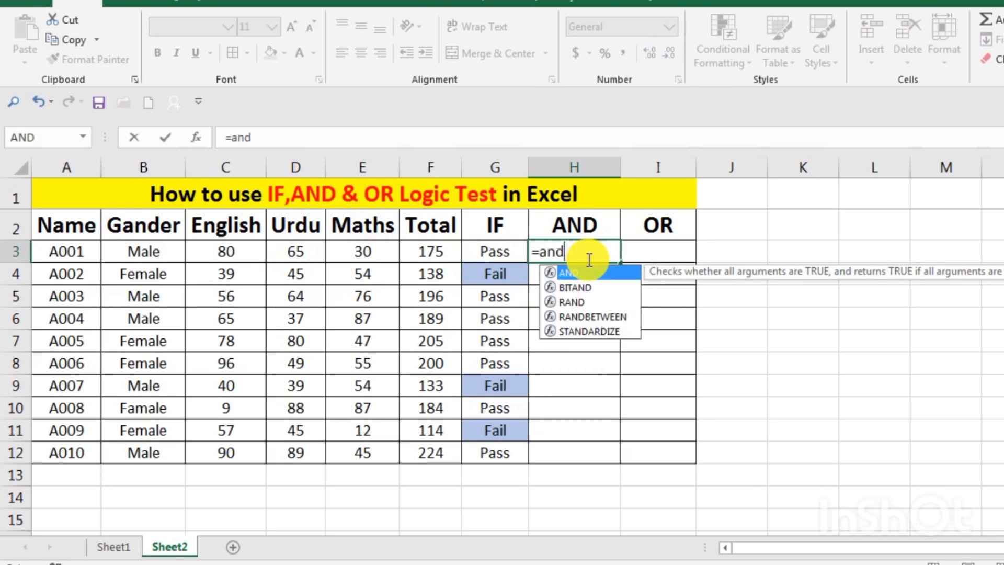
{"action": "double_click", "coordinate": [613, 273]}
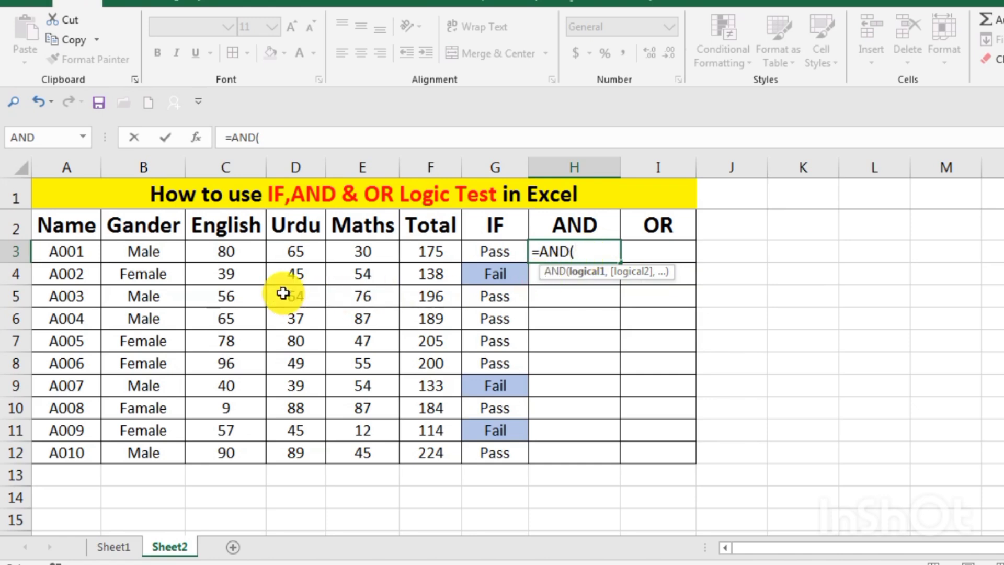
{"action": "left_click", "coordinate": [233, 255]}
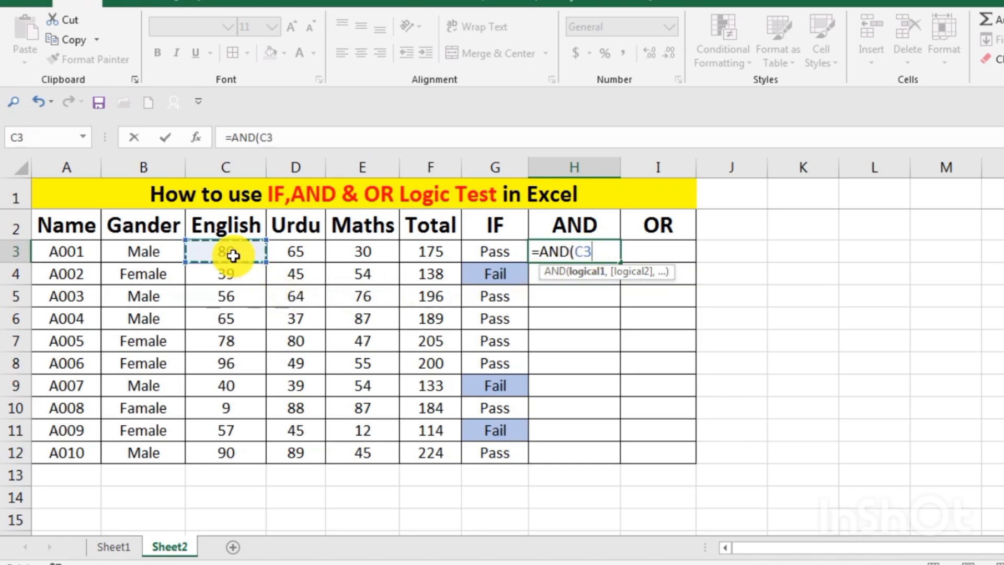
{"action": "type", "text": ">"}
{"action": "left_click", "coordinate": [287, 249]}
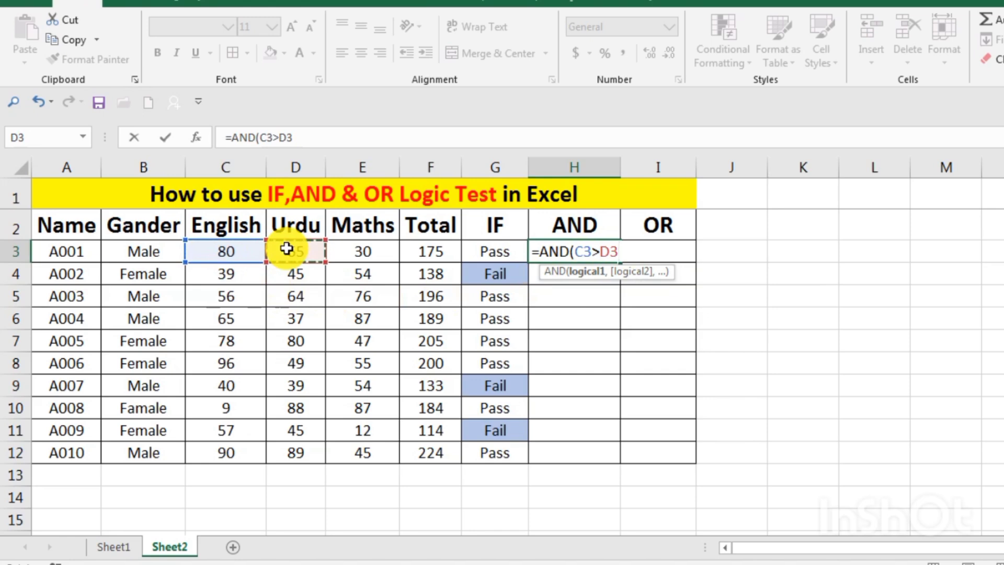
Complete the AND formula in H3 with the second condition D3>E3 and enter it
{"action": "type", "text": ","}
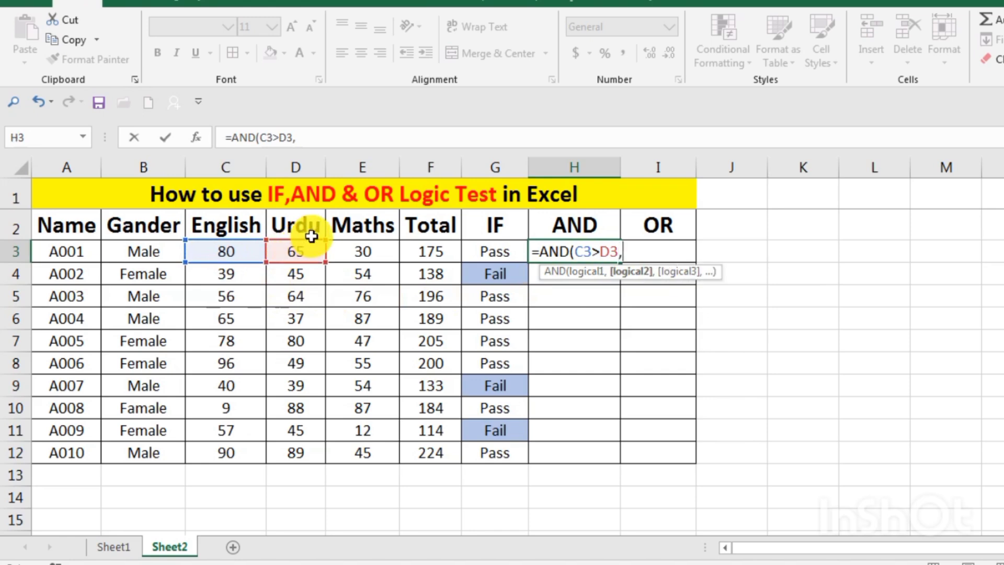
{"action": "left_click", "coordinate": [297, 253]}
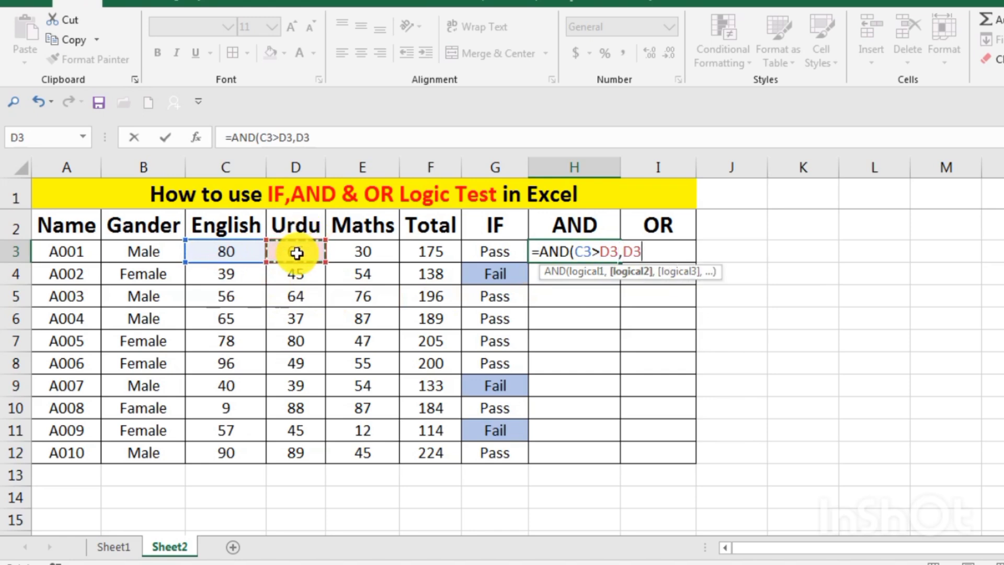
{"action": "type", "text": ">"}
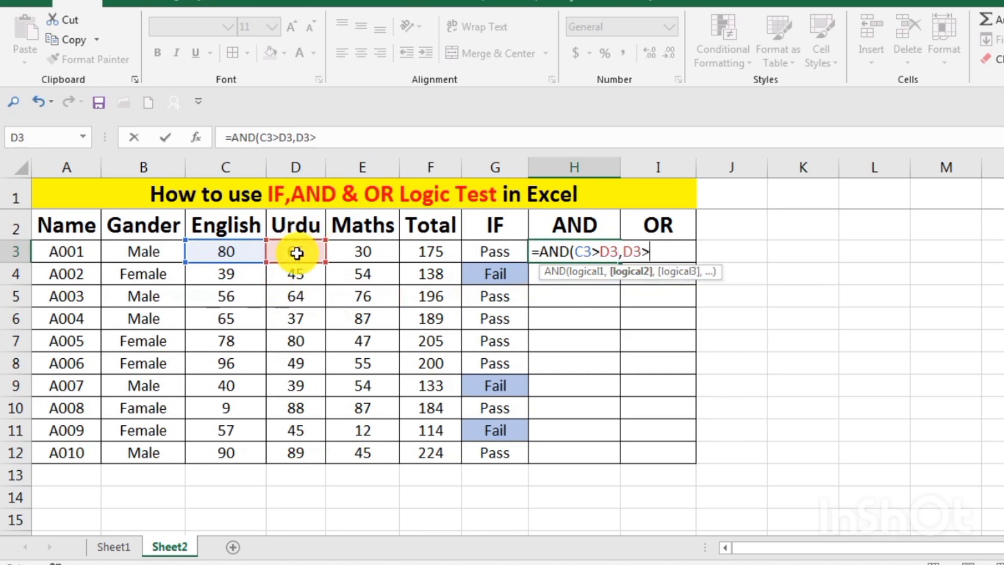
{"action": "left_click", "coordinate": [350, 251]}
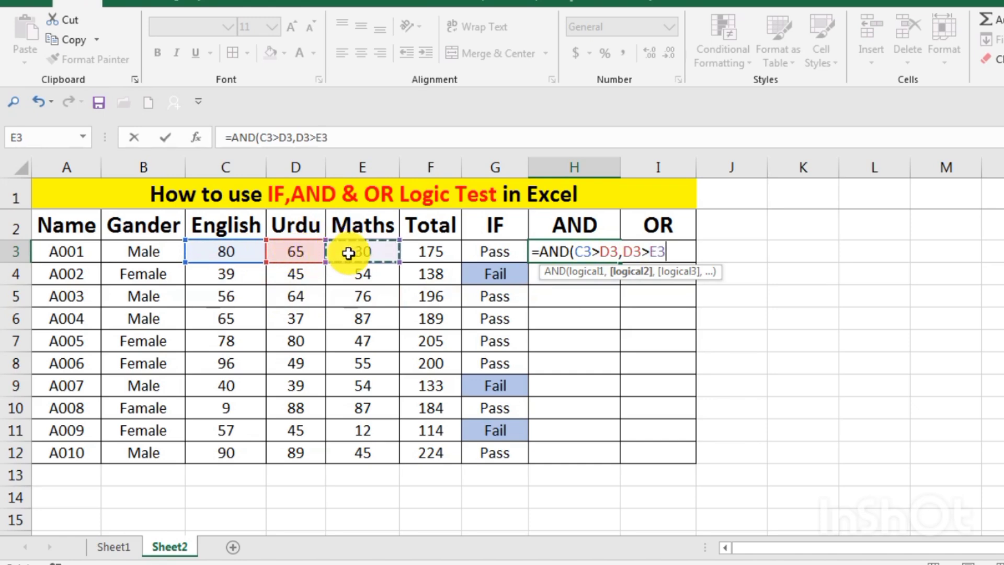
{"action": "type", "text": ")"}
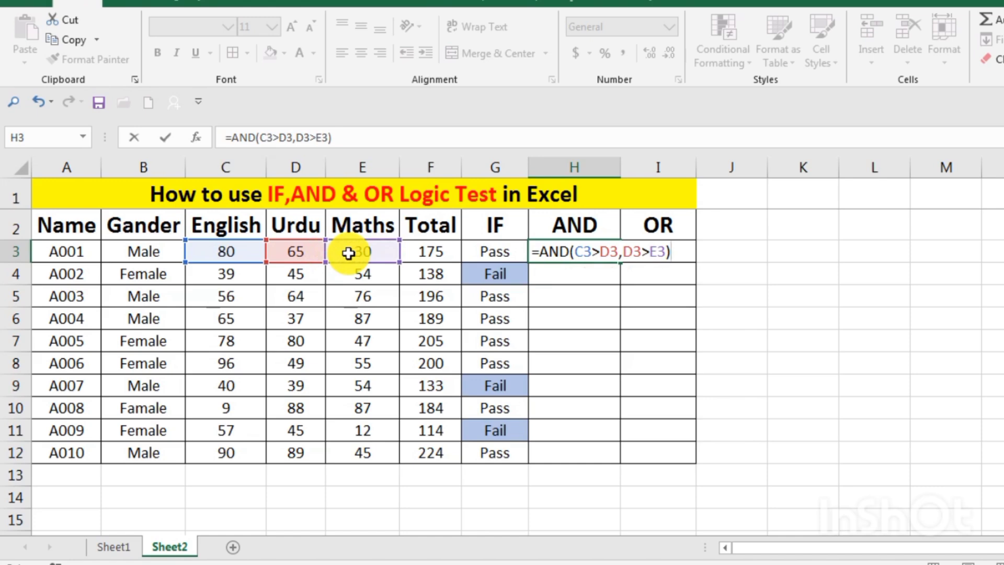
{"action": "key", "text": "Return"}
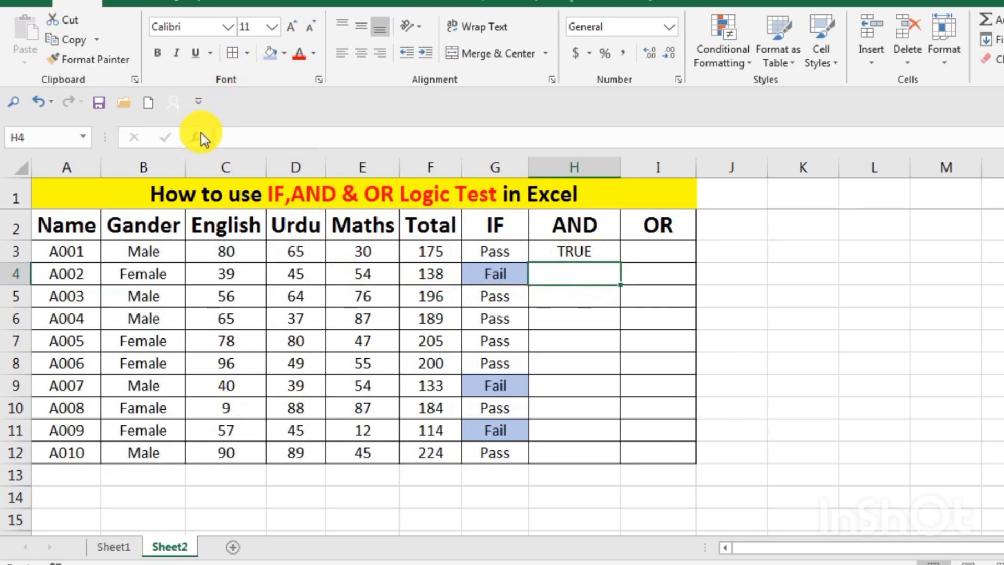
Review the AND function's arguments and formula in H3 without changing them
{"action": "left_click", "coordinate": [608, 251]}
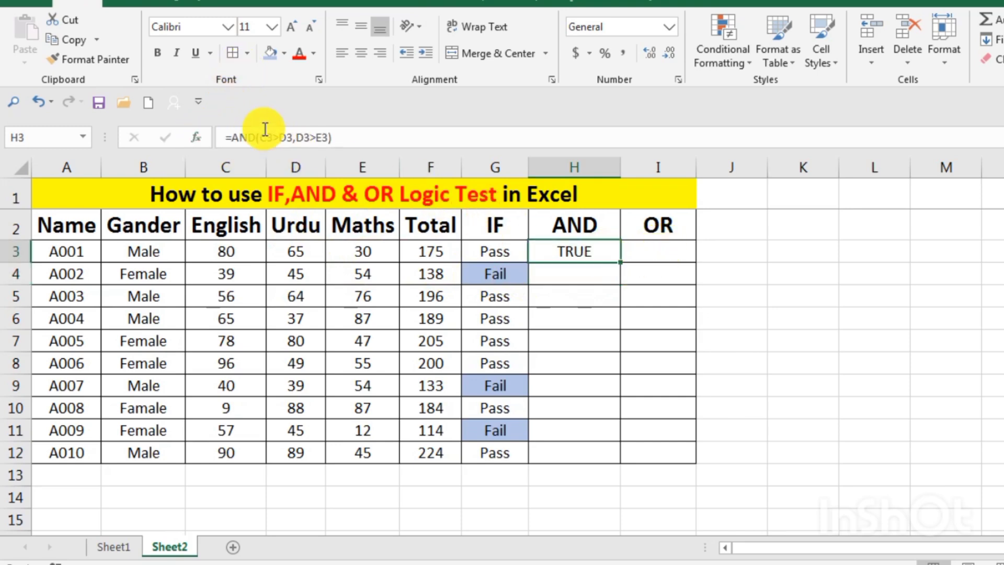
{"action": "left_click", "coordinate": [197, 137]}
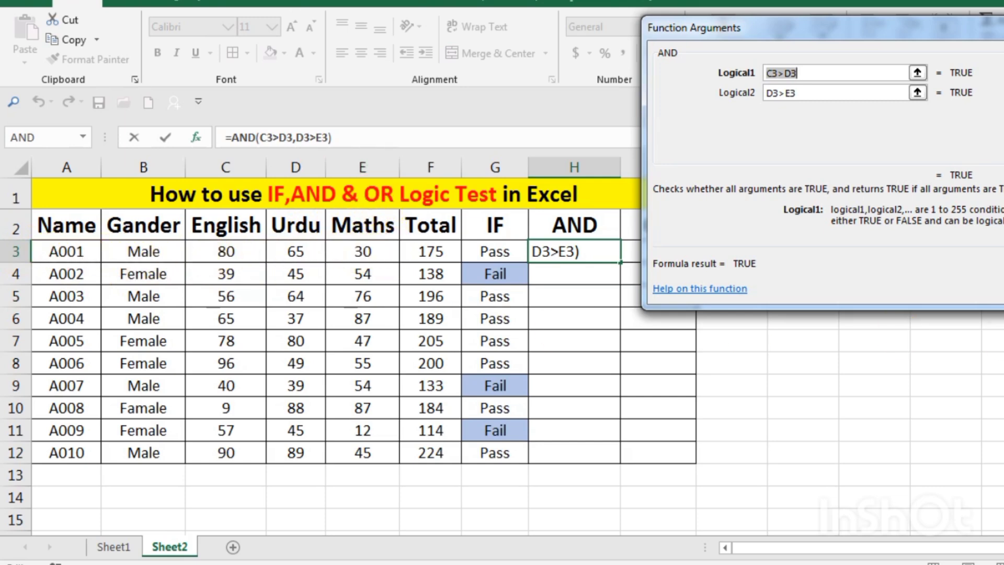
{"action": "key", "text": "Return"}
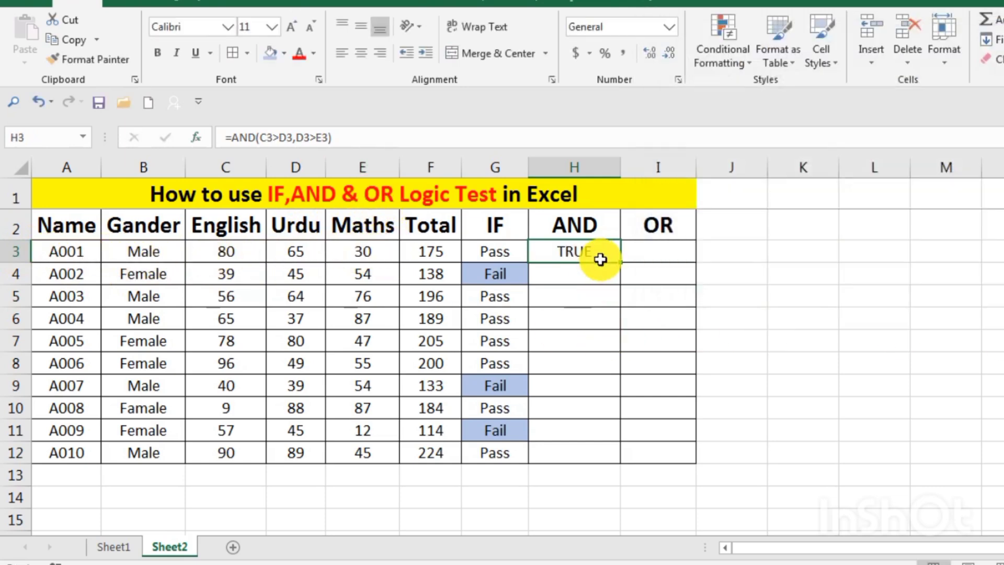
{"action": "double_click", "coordinate": [600, 255]}
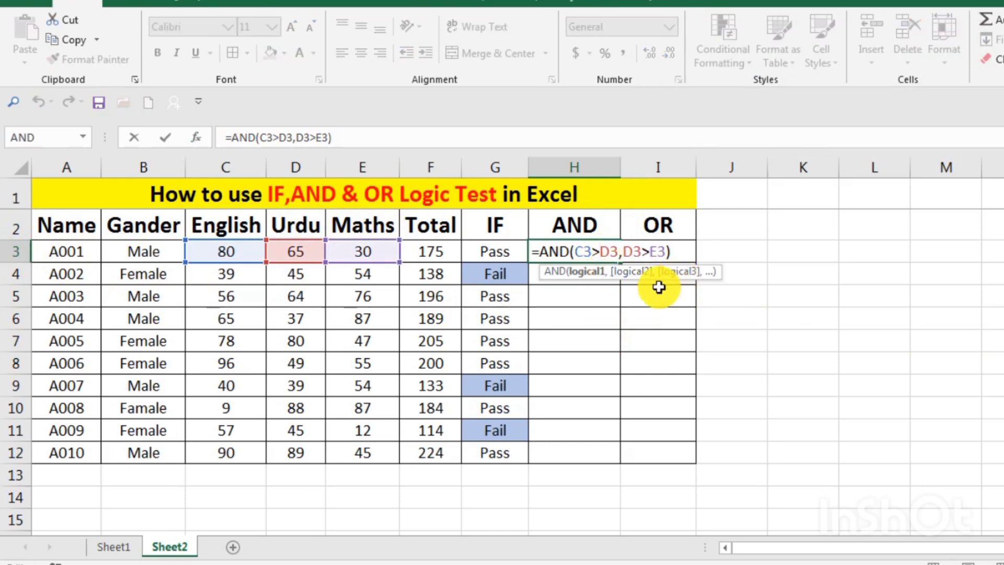
{"action": "key", "text": "Return"}
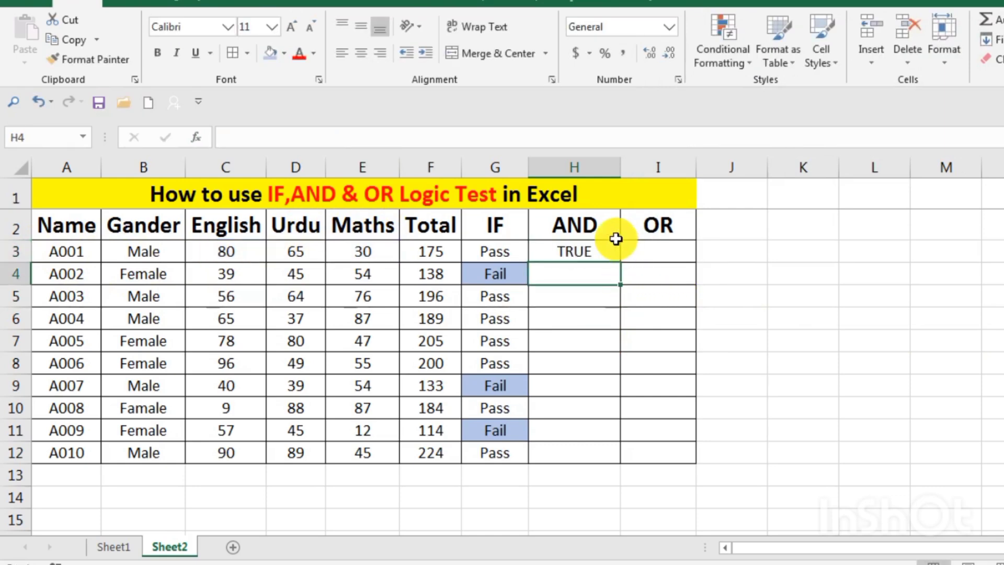
Fill the AND formula from H3 down through H12
{"action": "left_click", "coordinate": [611, 257]}
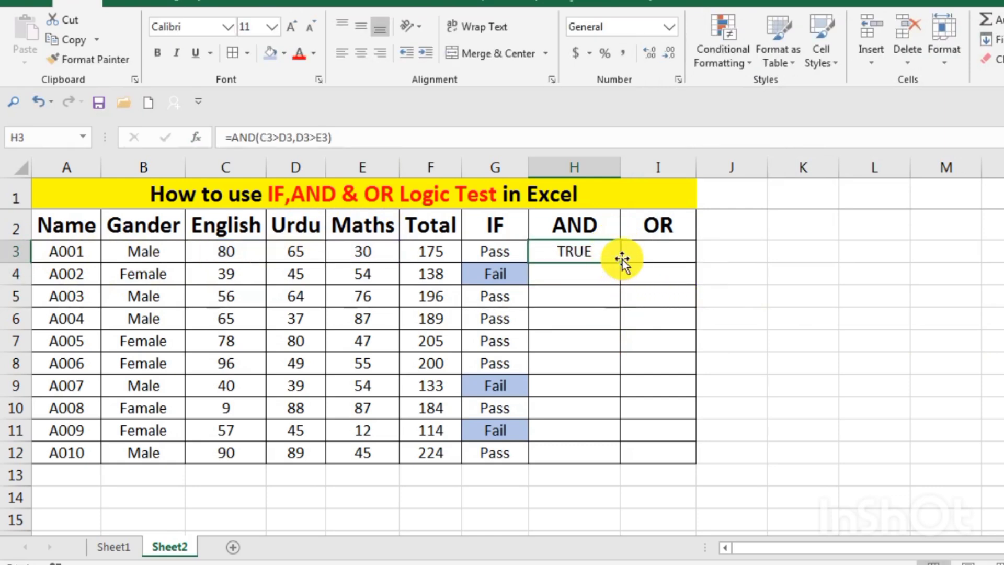
{"action": "double_click", "coordinate": [621, 261]}
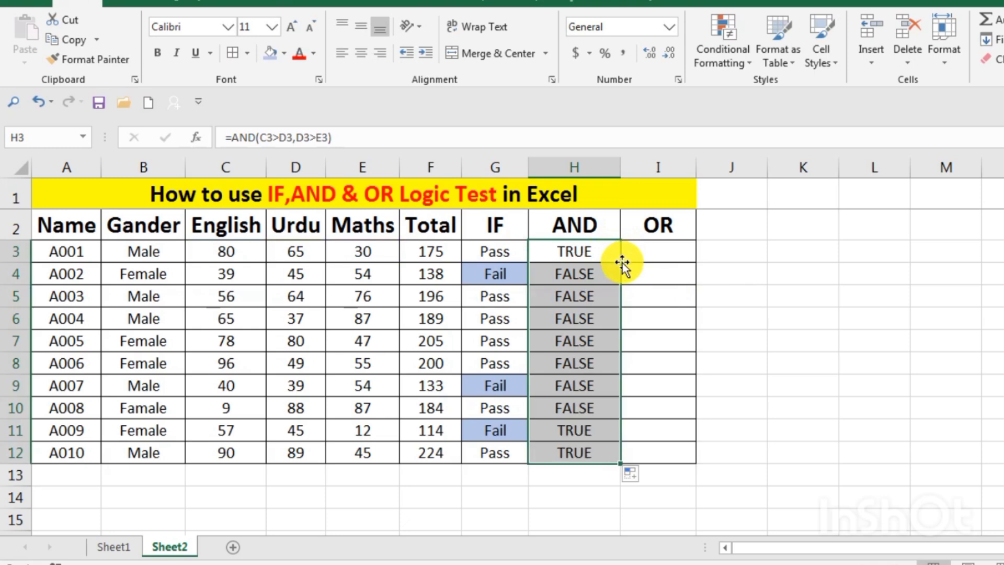
{"action": "left_click", "coordinate": [643, 293]}
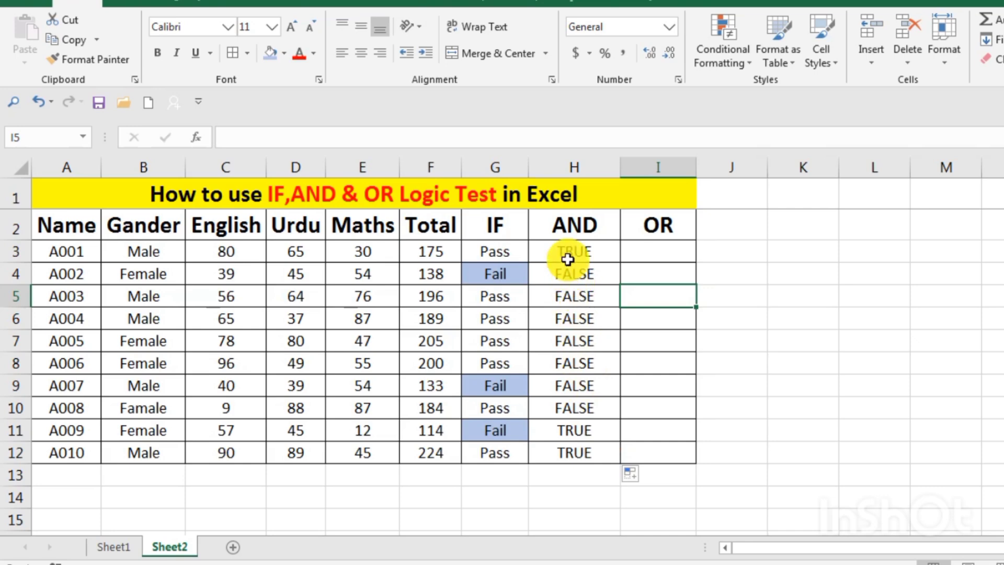
Examine the AND function's arguments in H4, and compare them with the formula in H3, leaving both unchanged
{"action": "left_click", "coordinate": [577, 273]}
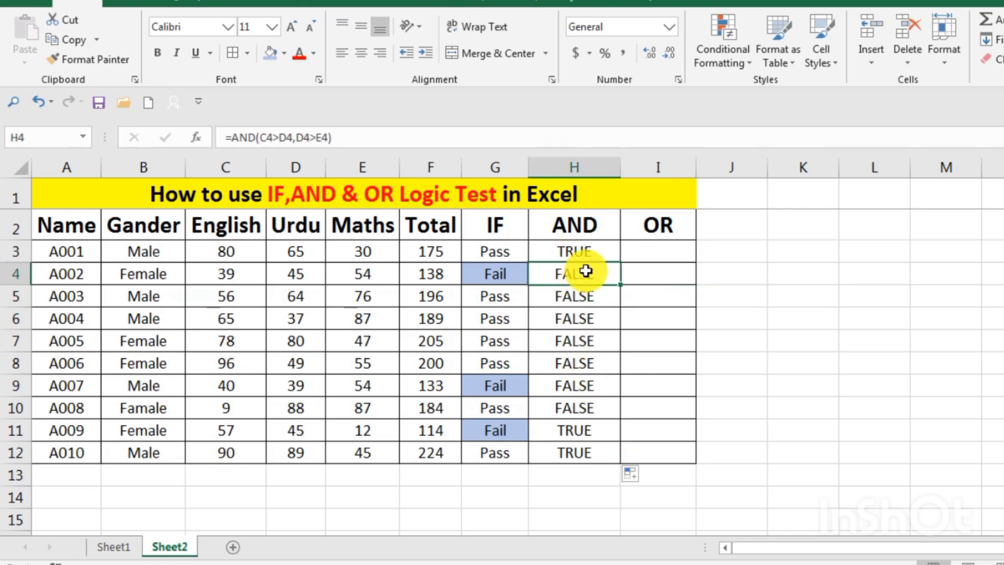
{"action": "left_click", "coordinate": [201, 137]}
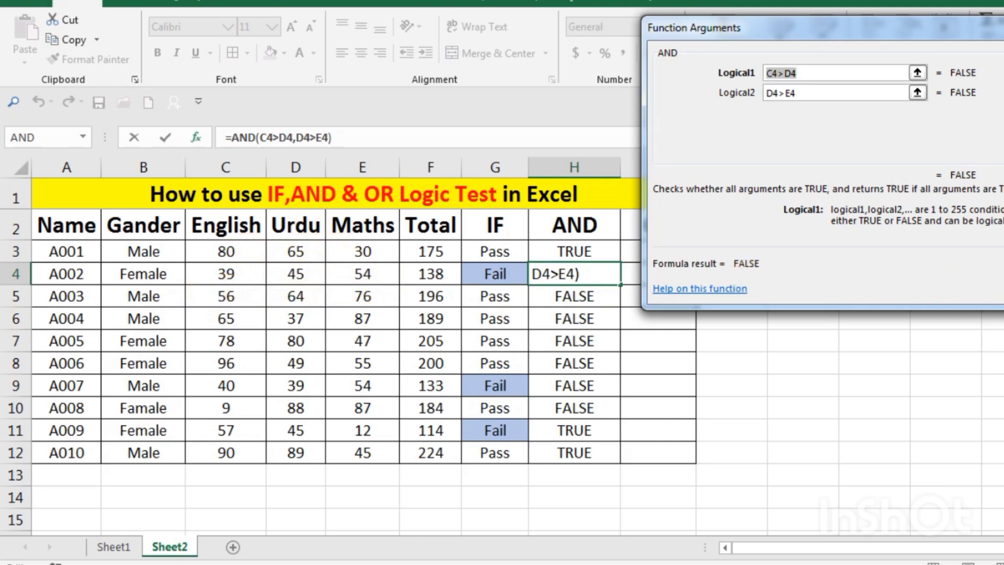
{"action": "key", "text": "Return"}
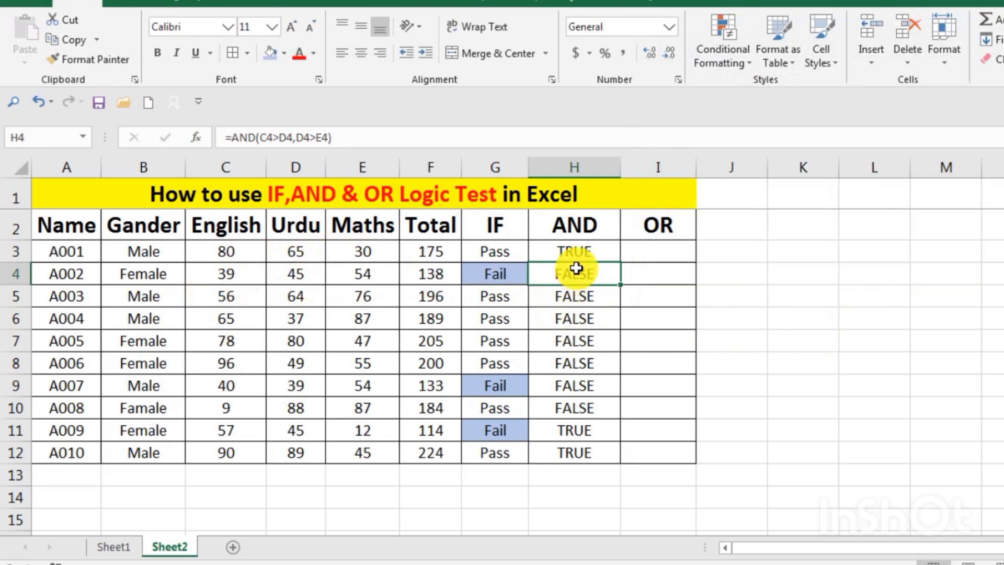
{"action": "left_click", "coordinate": [579, 252]}
{"action": "double_click", "coordinate": [579, 252]}
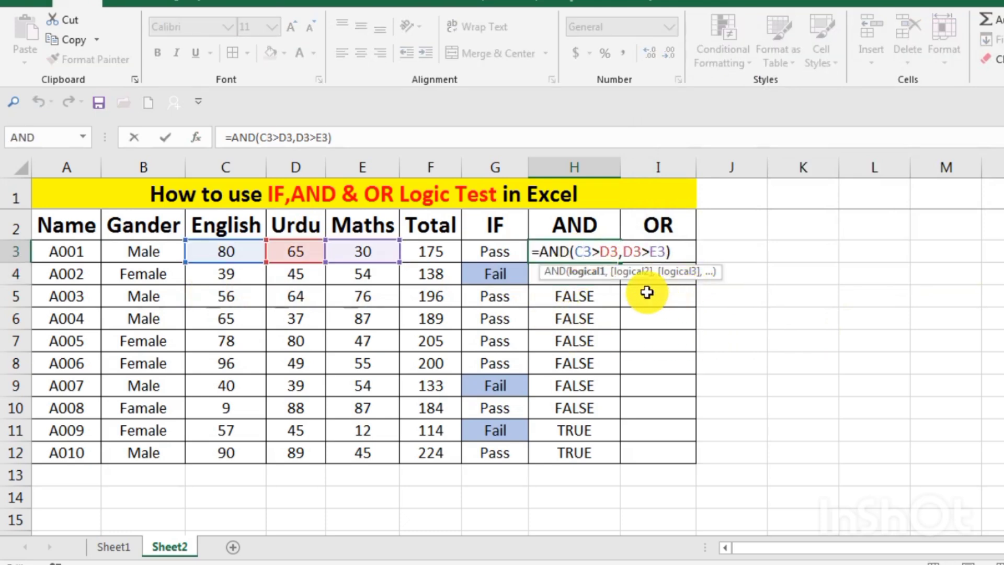
{"action": "key", "text": "Return"}
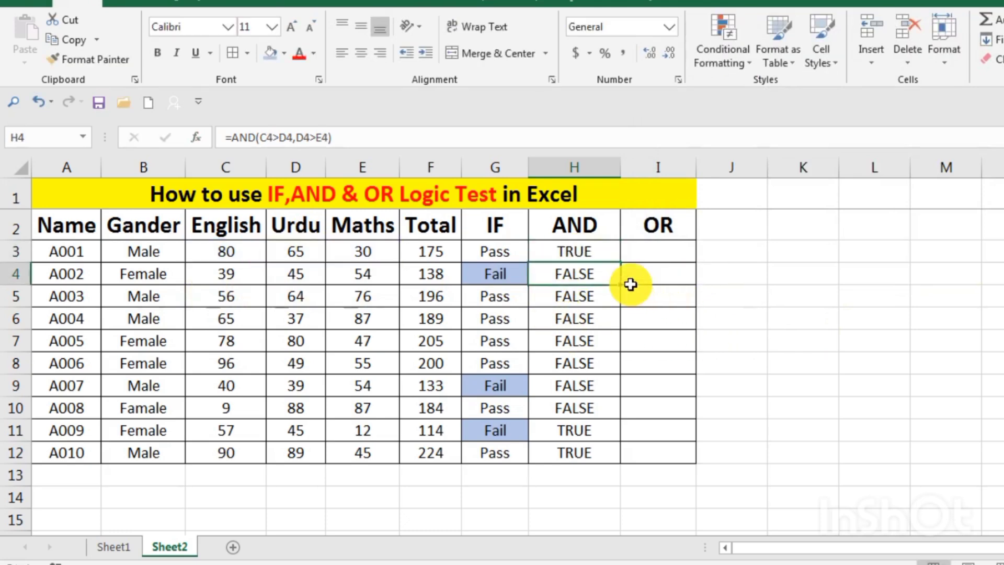
Begin an OR formula in cell I3 with the first condition C3>D3
{"action": "left_click", "coordinate": [654, 252]}
{"action": "double_click", "coordinate": [659, 252]}
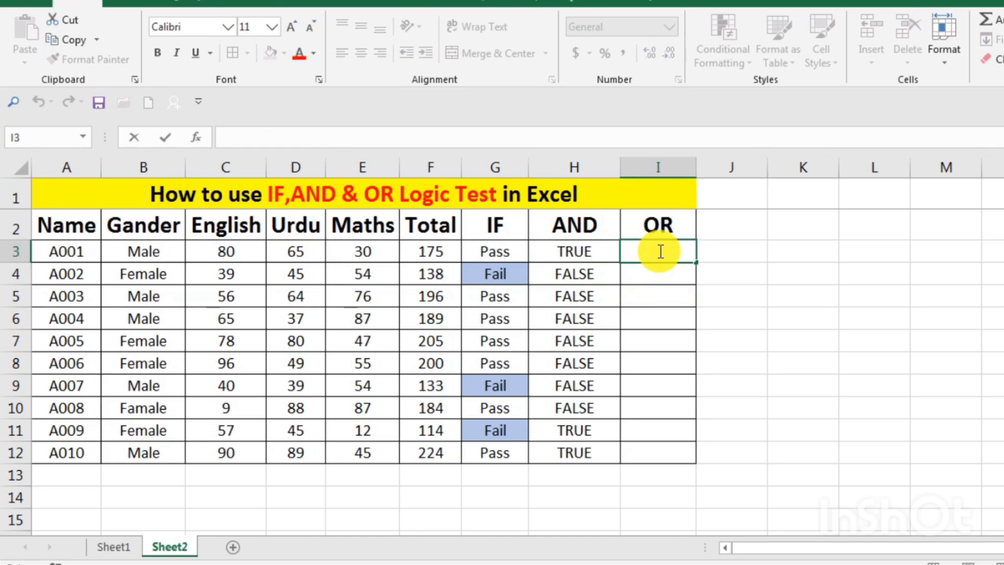
{"action": "type", "text": "="}
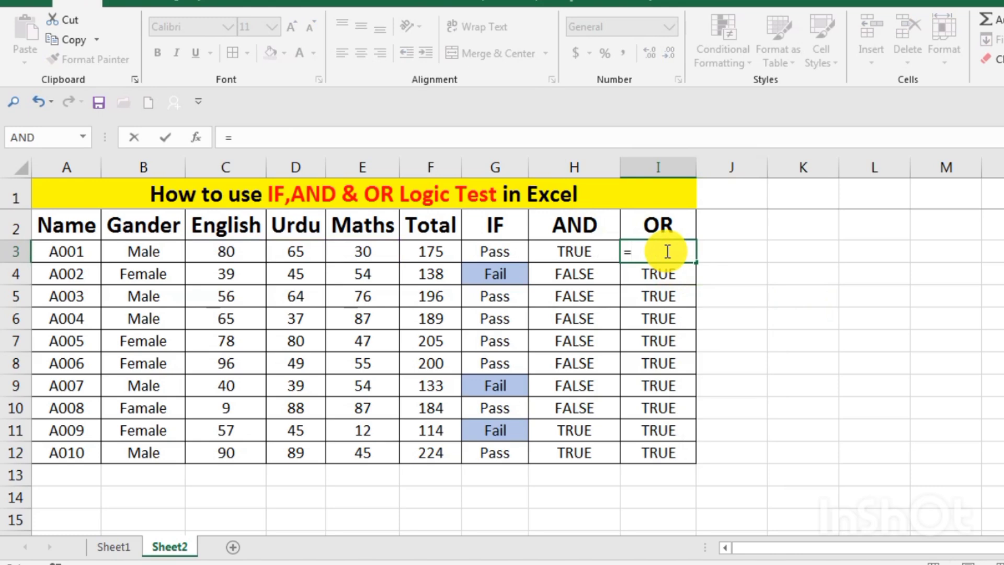
{"action": "type", "text": "o"}
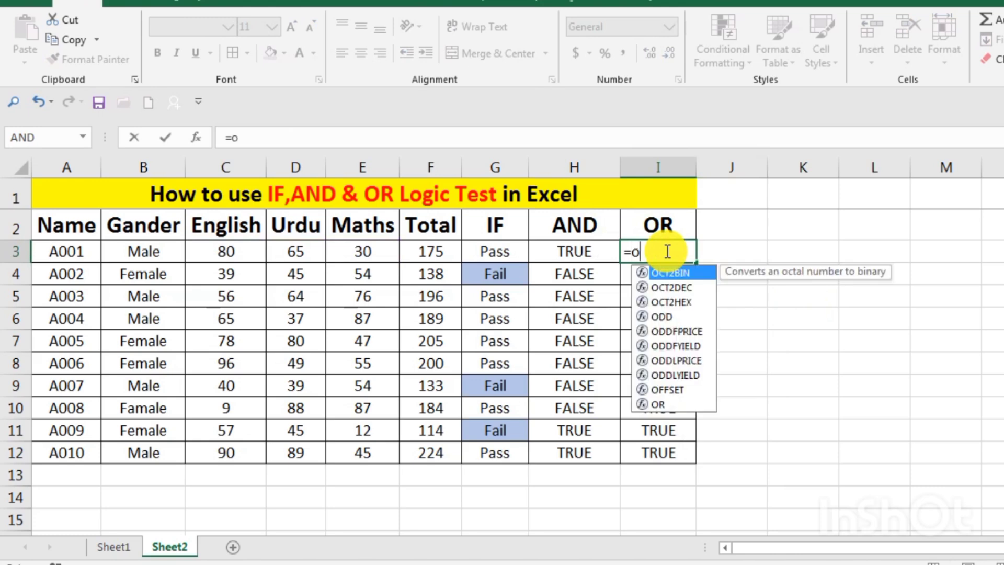
{"action": "type", "text": "r"}
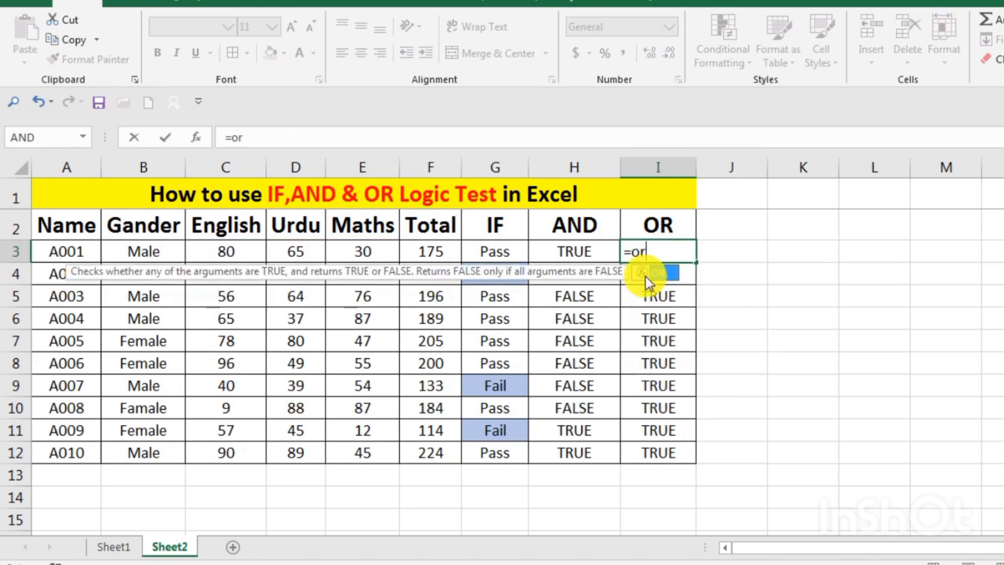
{"action": "double_click", "coordinate": [660, 271]}
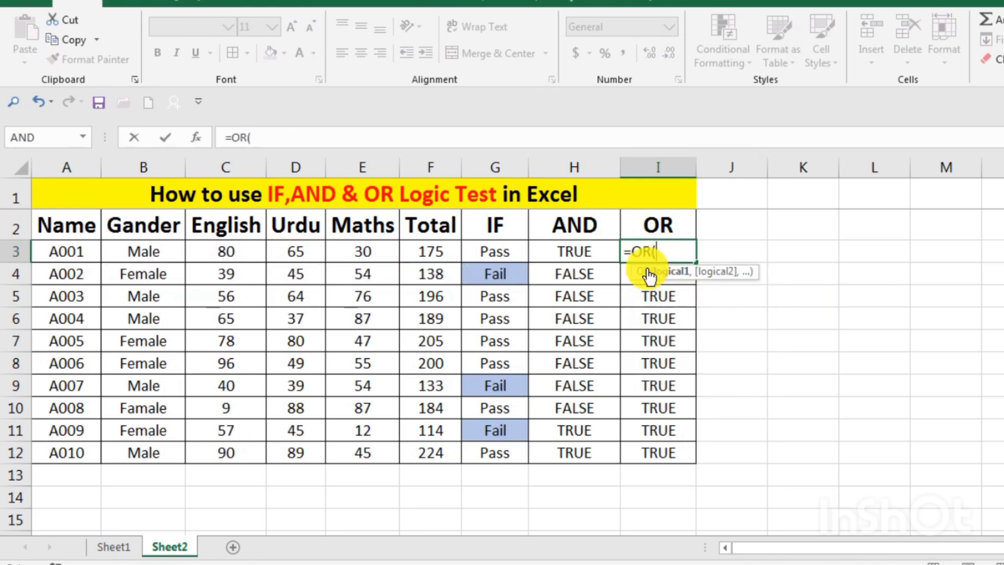
{"action": "left_click", "coordinate": [233, 256]}
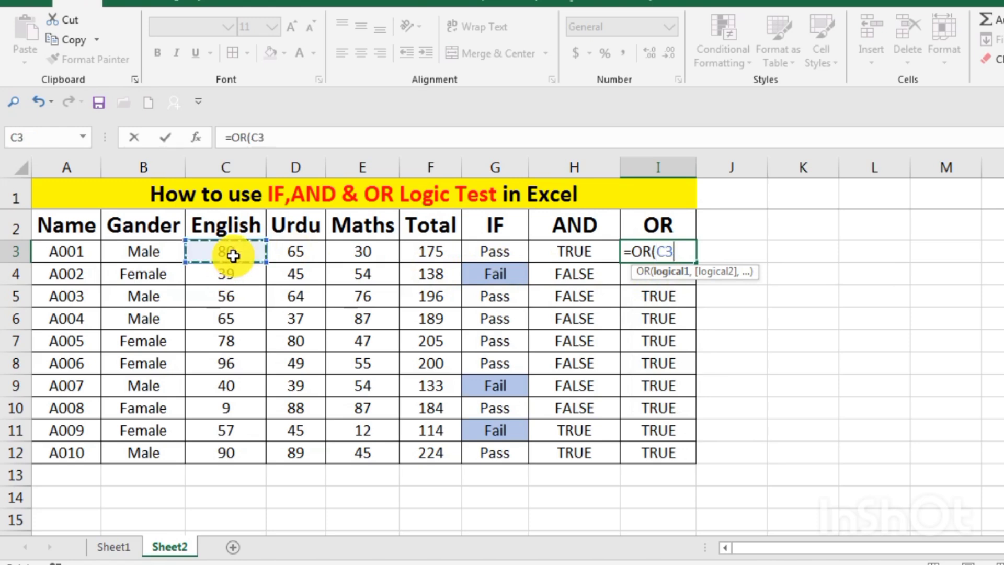
{"action": "type", "text": ">D3"}
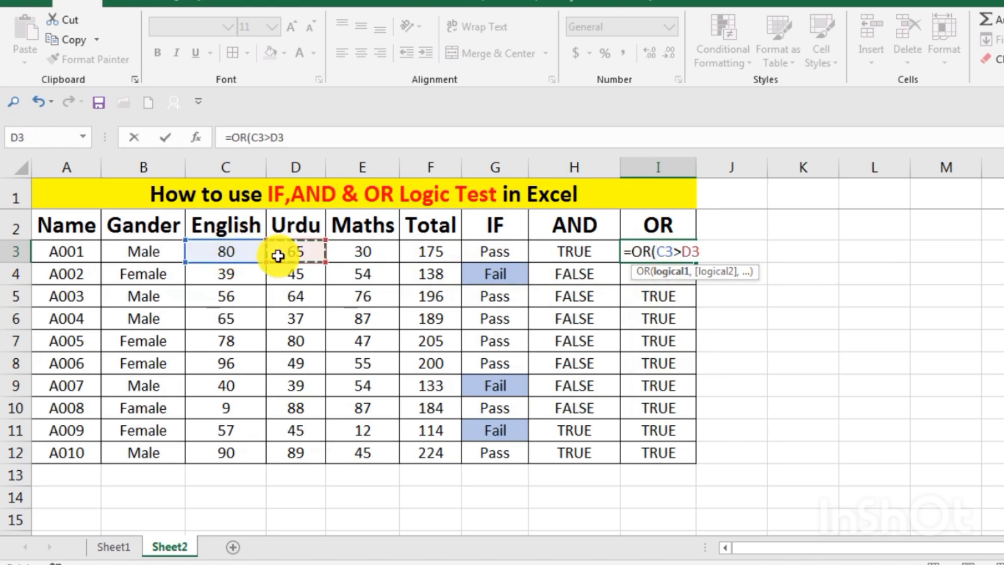
{"action": "type", "text": ","}
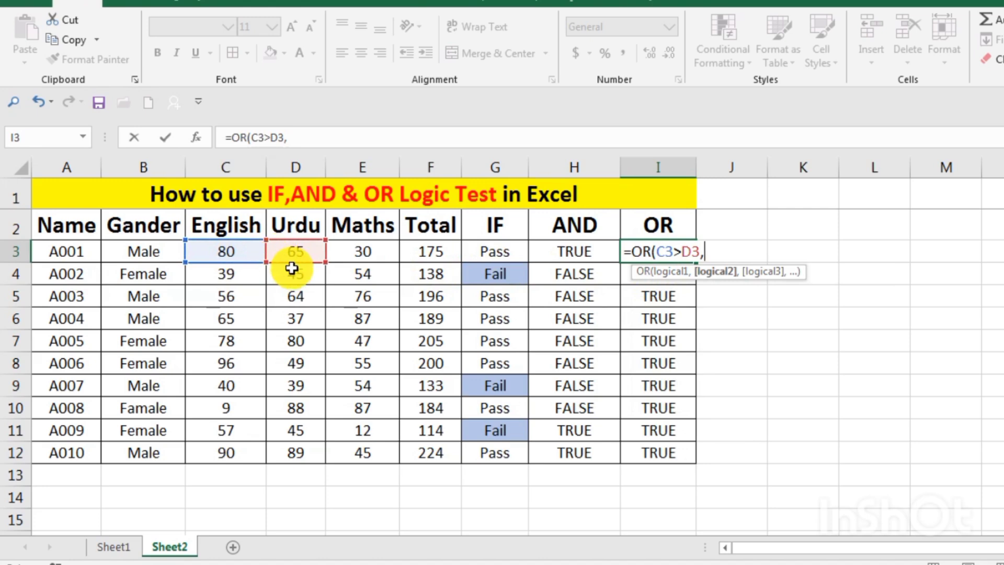
Complete the OR formula in I3 with the second condition D3>E3 and enter it
{"action": "left_click", "coordinate": [295, 255]}
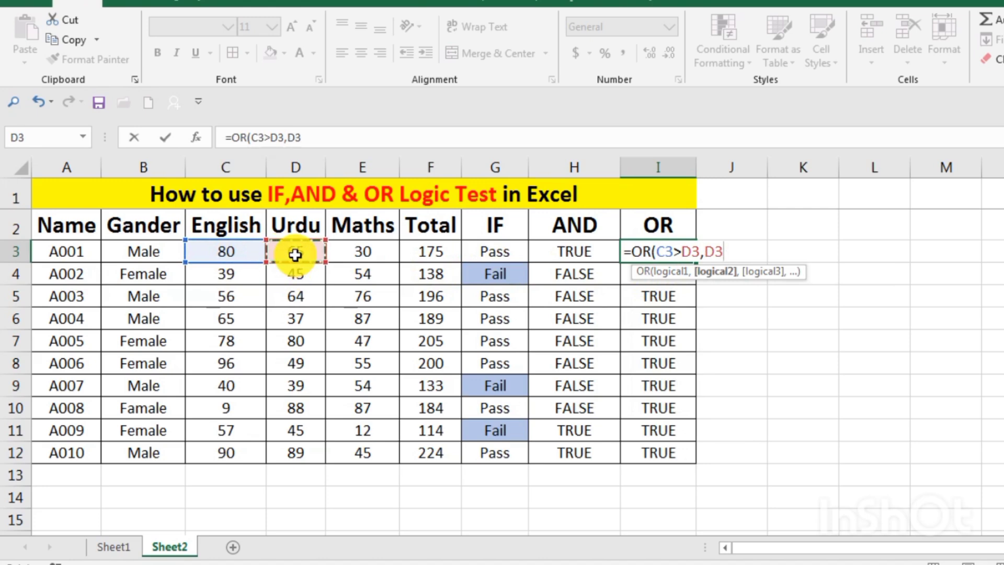
{"action": "type", "text": ">"}
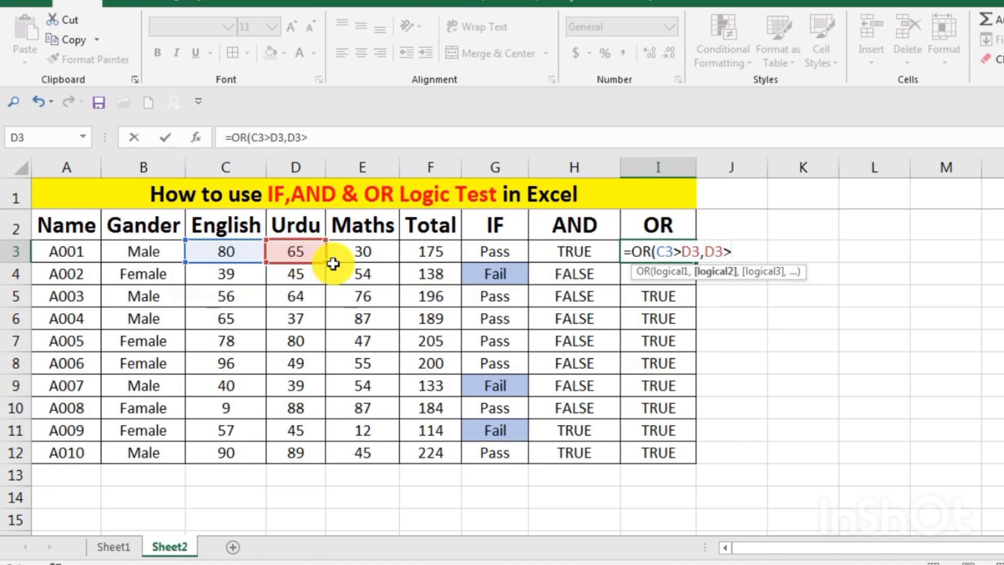
{"action": "left_click", "coordinate": [372, 257]}
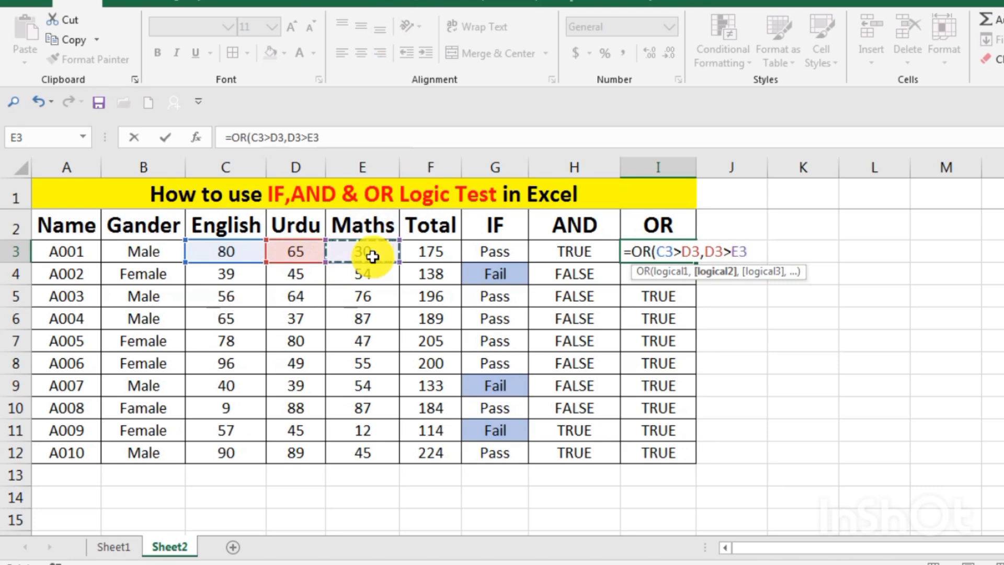
{"action": "type", "text": ")"}
{"action": "key", "text": "Return"}
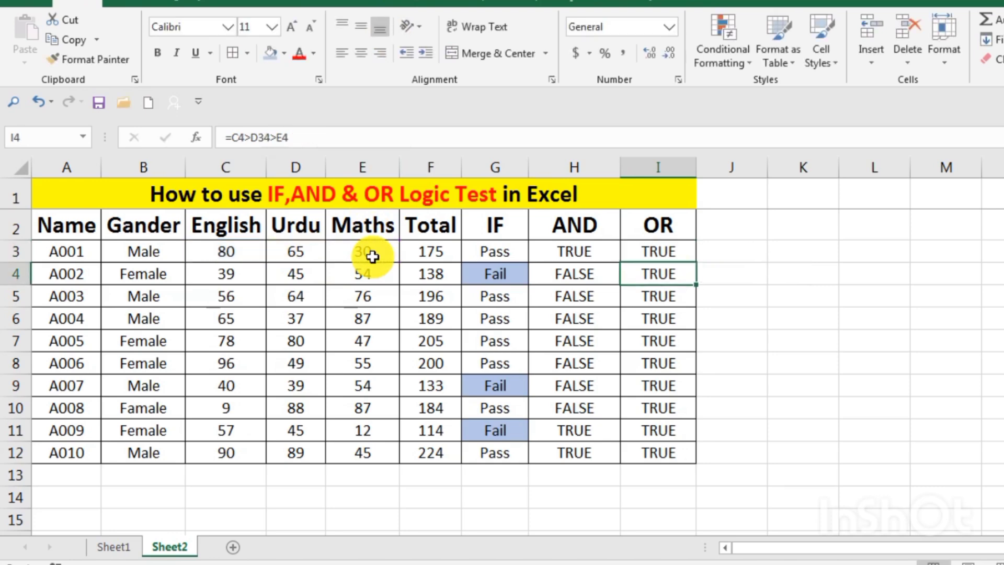
Fill the OR formula from I3 down through I12, replacing the existing entries
{"action": "left_click", "coordinate": [686, 256]}
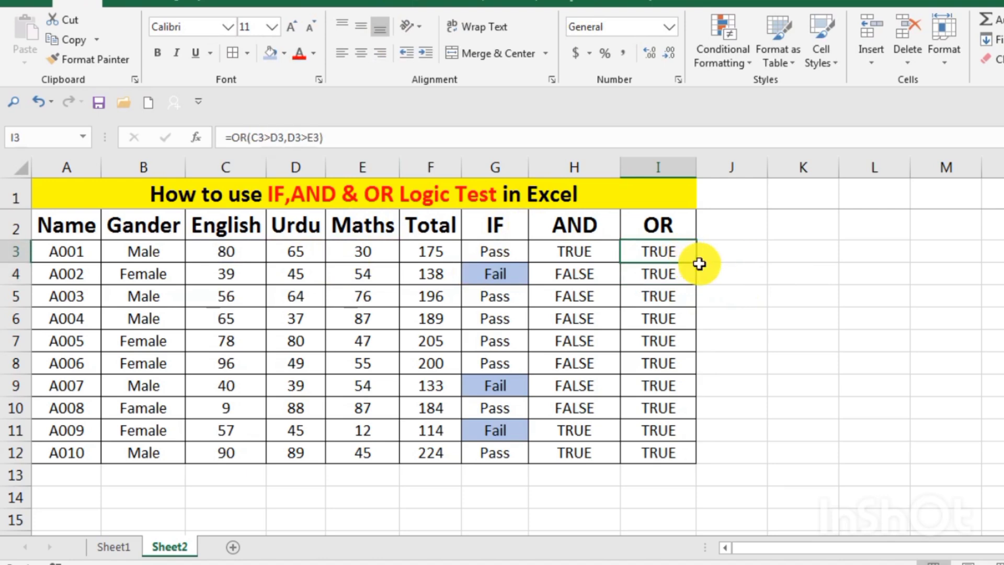
{"action": "left_click_drag", "start_coordinate": [696, 262], "coordinate": [698, 463]}
{"action": "left_click", "coordinate": [779, 311]}
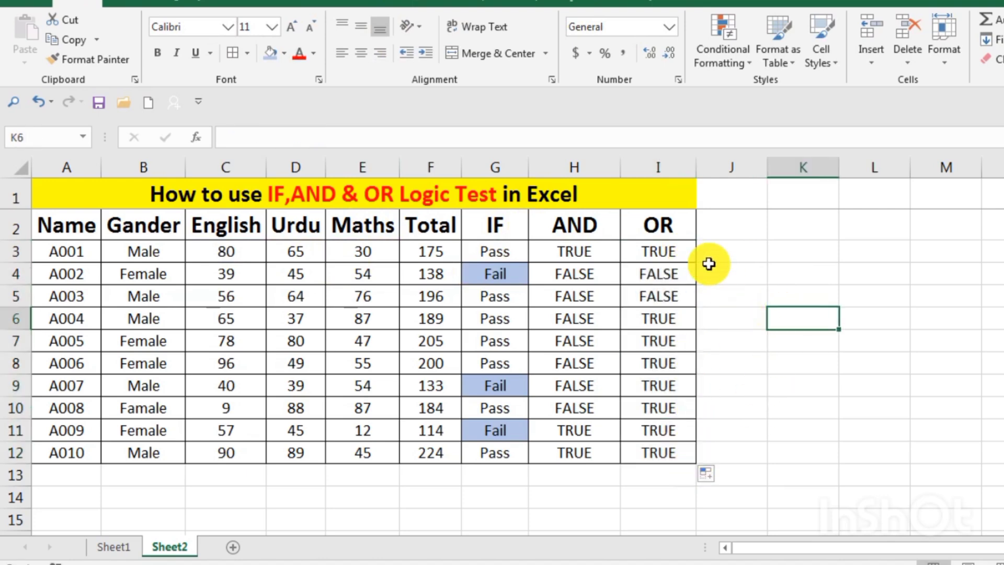
Examine the OR formula in I4 and its individual function arguments
{"action": "double_click", "coordinate": [679, 272]}
{"action": "key", "text": "Return"}
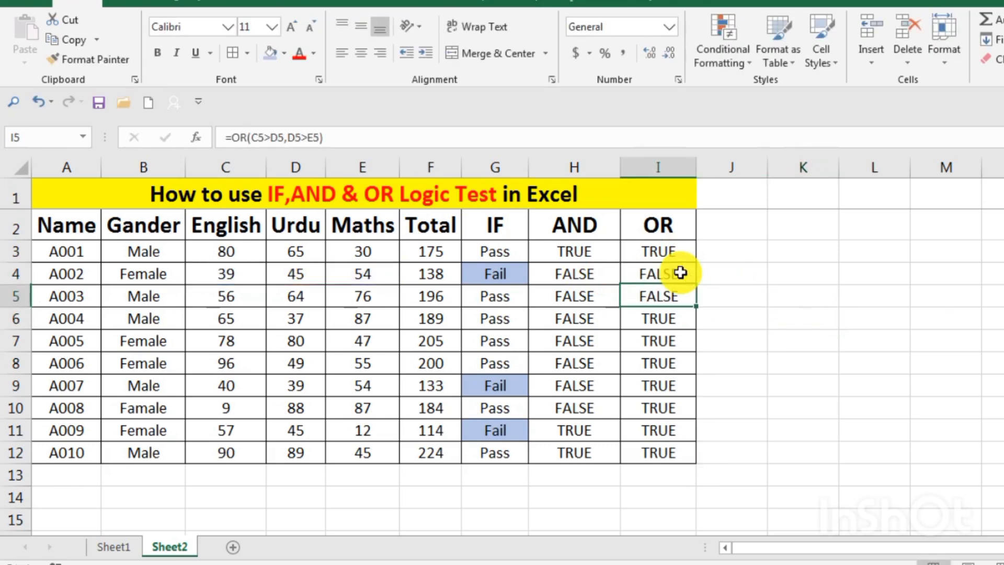
{"action": "left_click", "coordinate": [669, 275]}
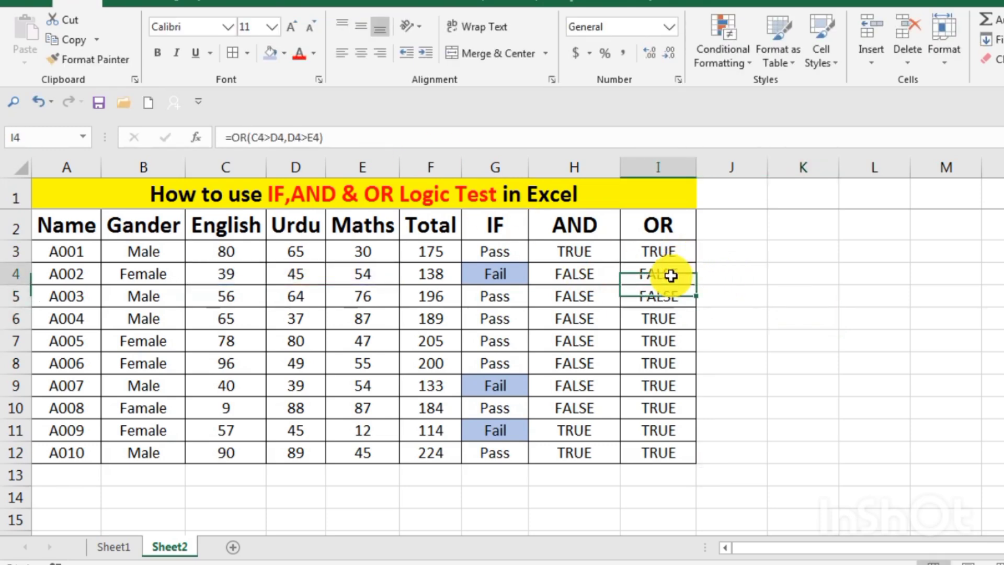
{"action": "left_click", "coordinate": [195, 139]}
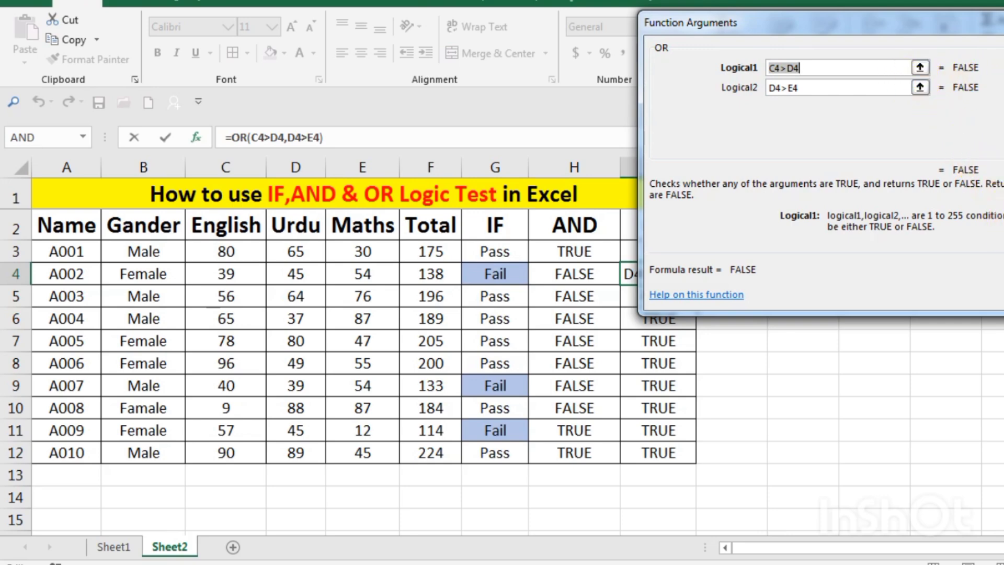
Examine the OR formula in I6 and its individual function arguments
{"action": "key", "text": "Return"}
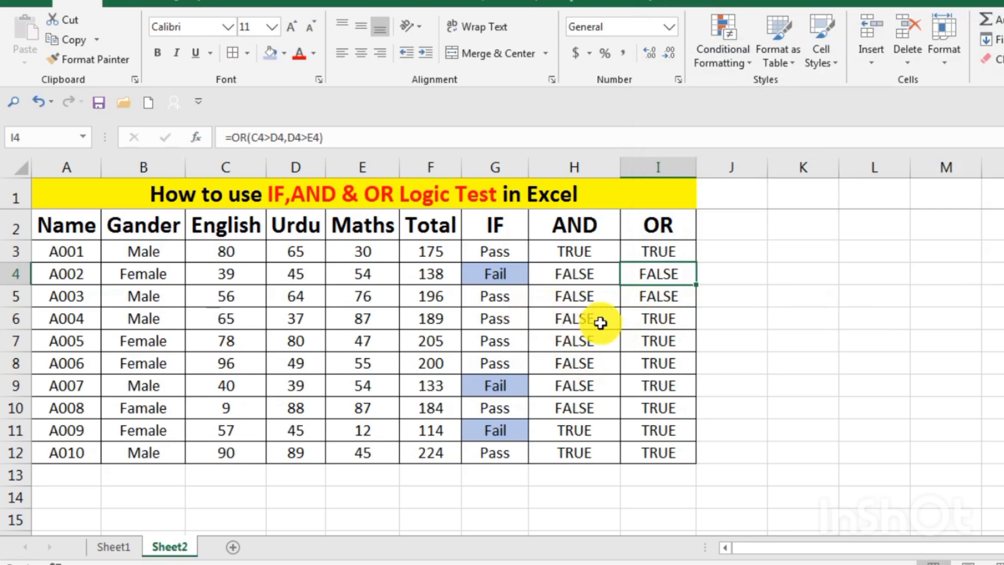
{"action": "double_click", "coordinate": [651, 320]}
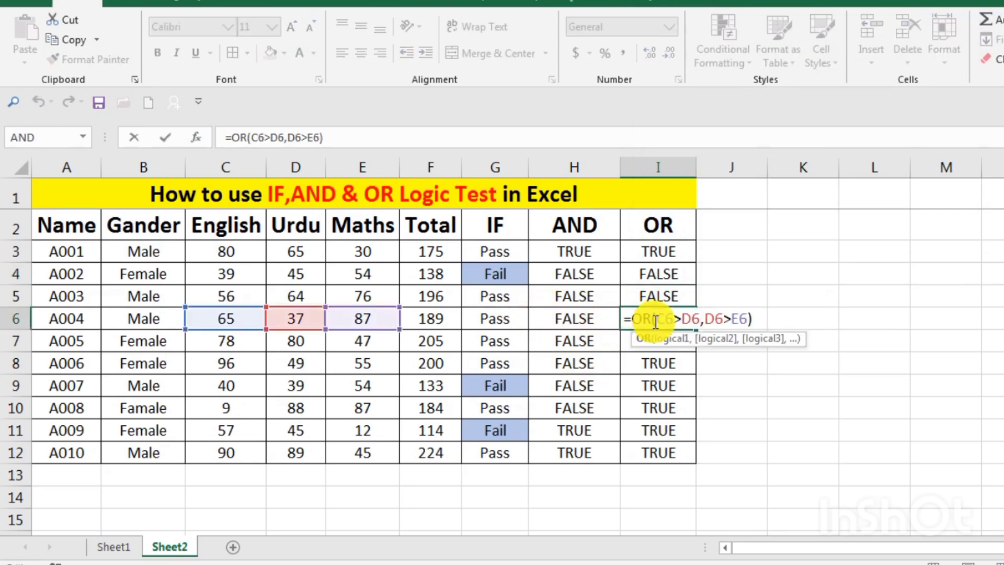
{"action": "key", "text": "Return"}
{"action": "left_click", "coordinate": [654, 316]}
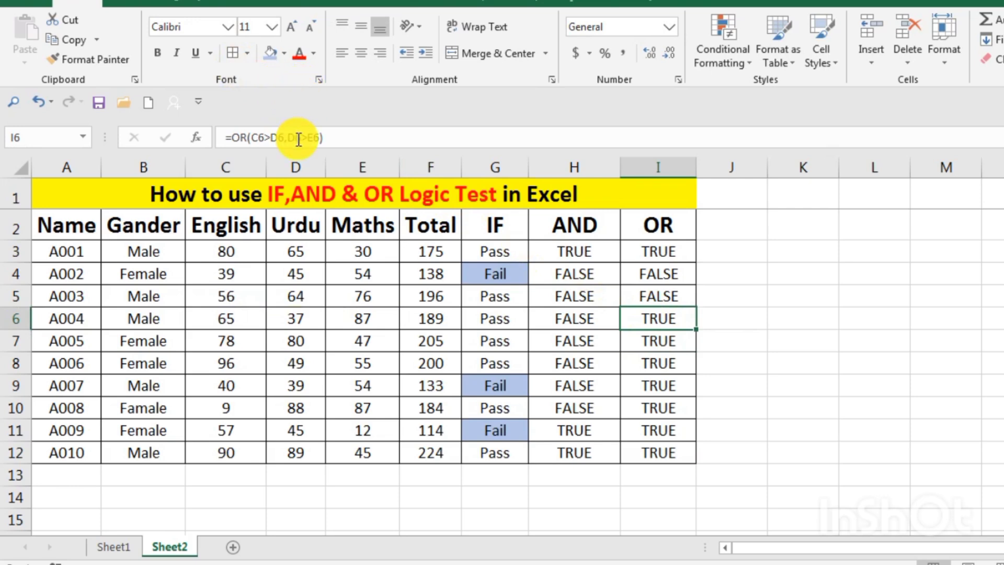
{"action": "left_click", "coordinate": [196, 137]}
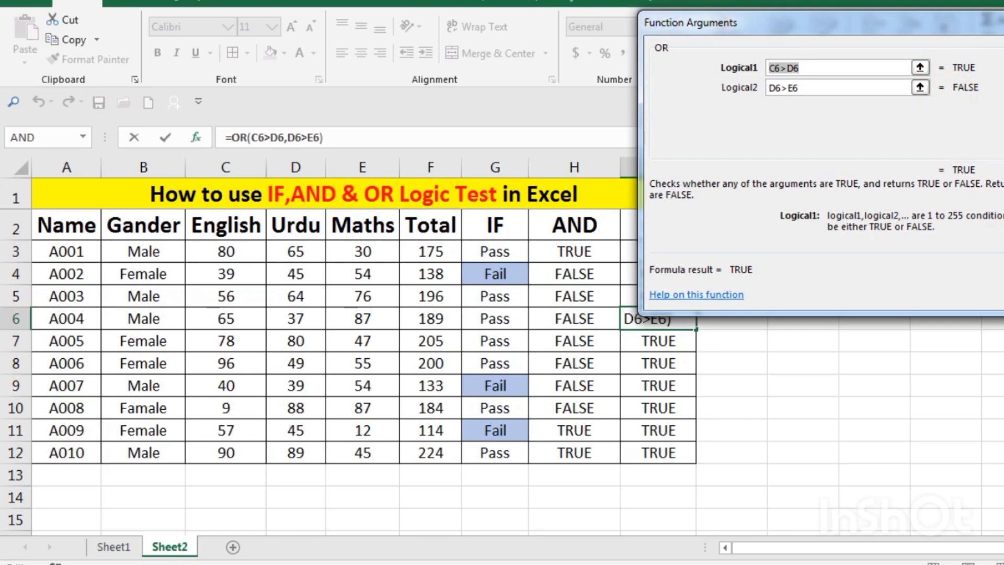
{"action": "key", "text": "Return"}
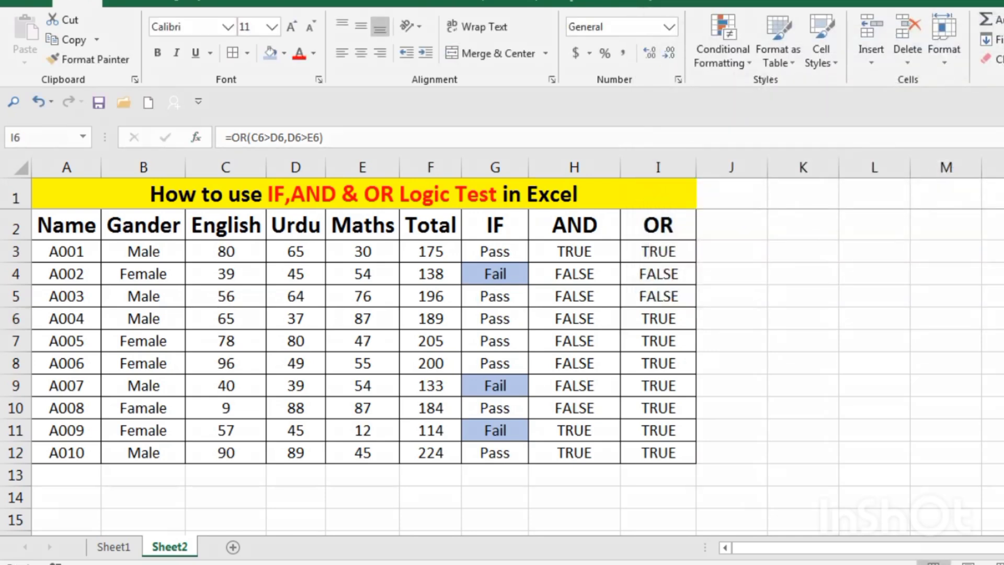
Nest the AND formula in H3 inside an IF function as its logical test
{"action": "left_click", "coordinate": [600, 254]}
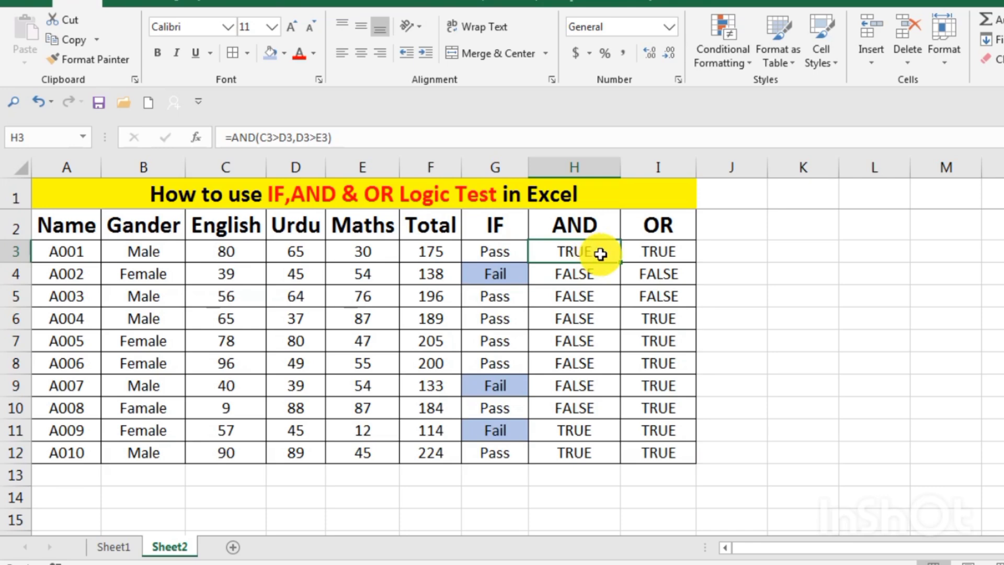
{"action": "double_click", "coordinate": [600, 254]}
{"action": "left_click", "coordinate": [540, 252]}
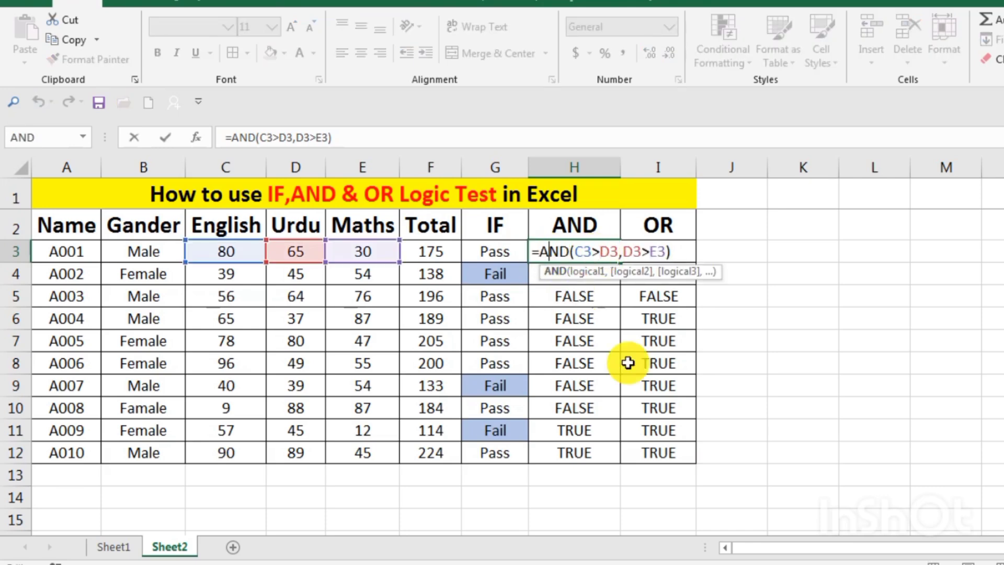
{"action": "left_click", "coordinate": [539, 252]}
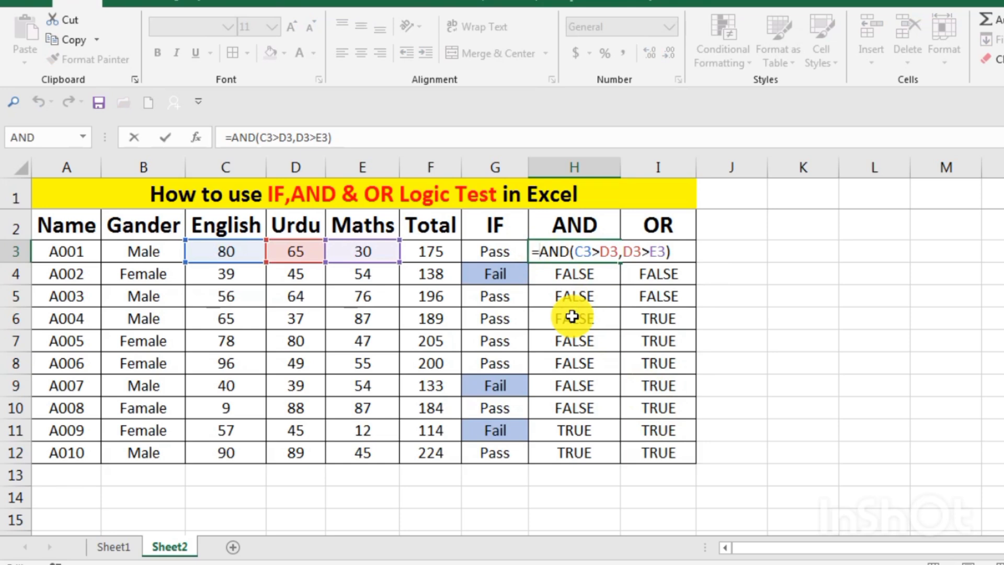
{"action": "type", "text": "I"}
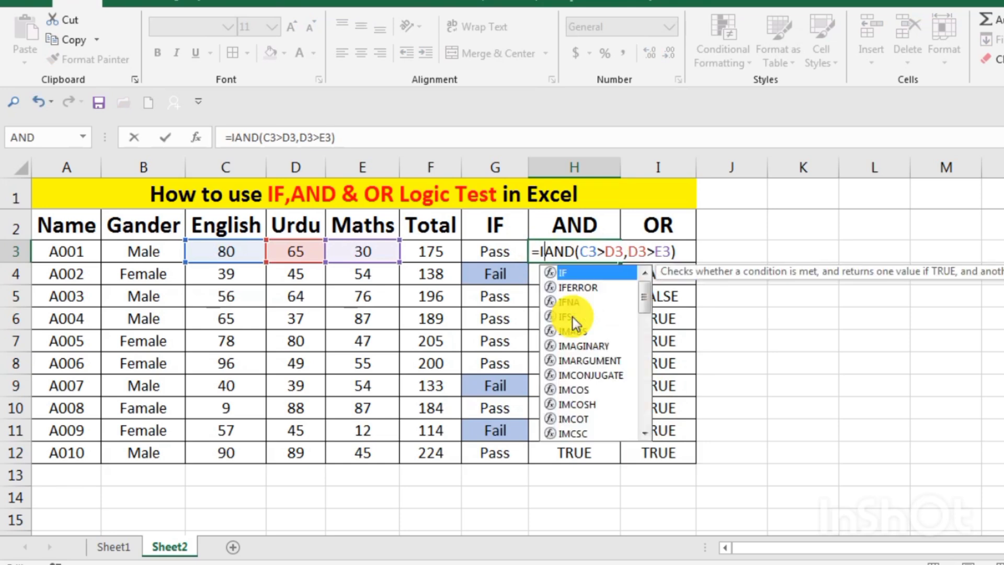
{"action": "type", "text": "F"}
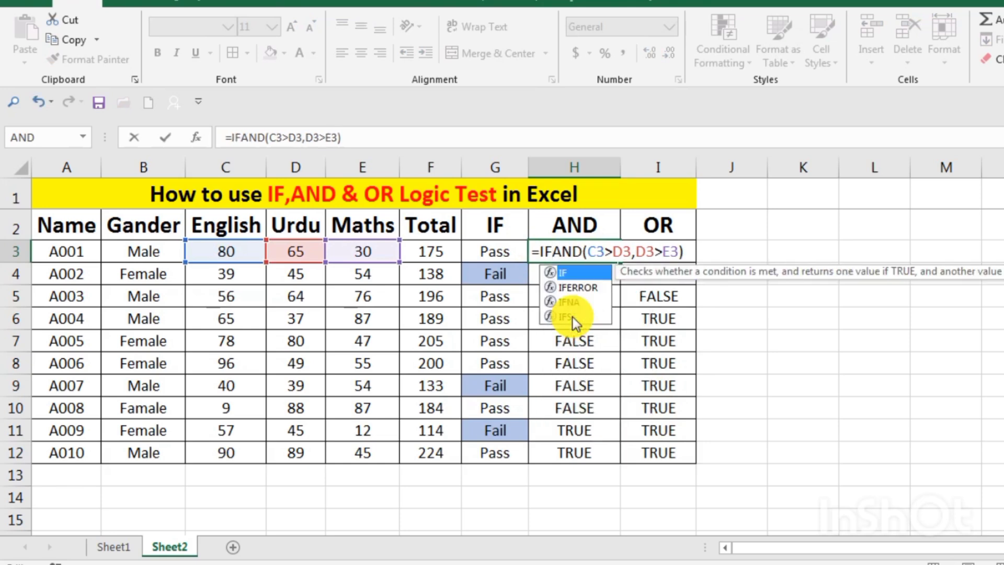
{"action": "type", "text": "("}
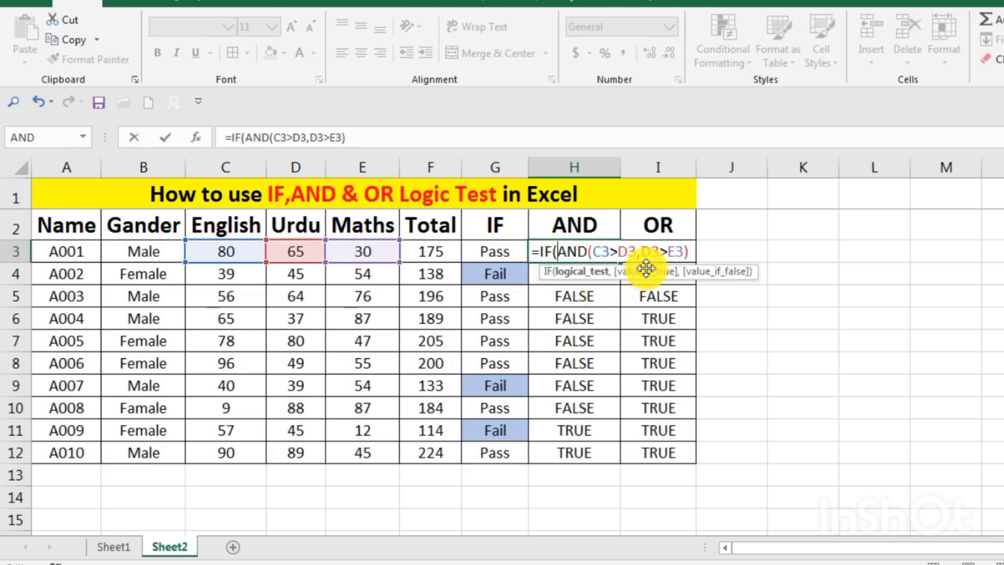
Complete H3's IF formula with "OK" if true and "Not" if false, and fill it down through H12
{"action": "left_click", "coordinate": [690, 255]}
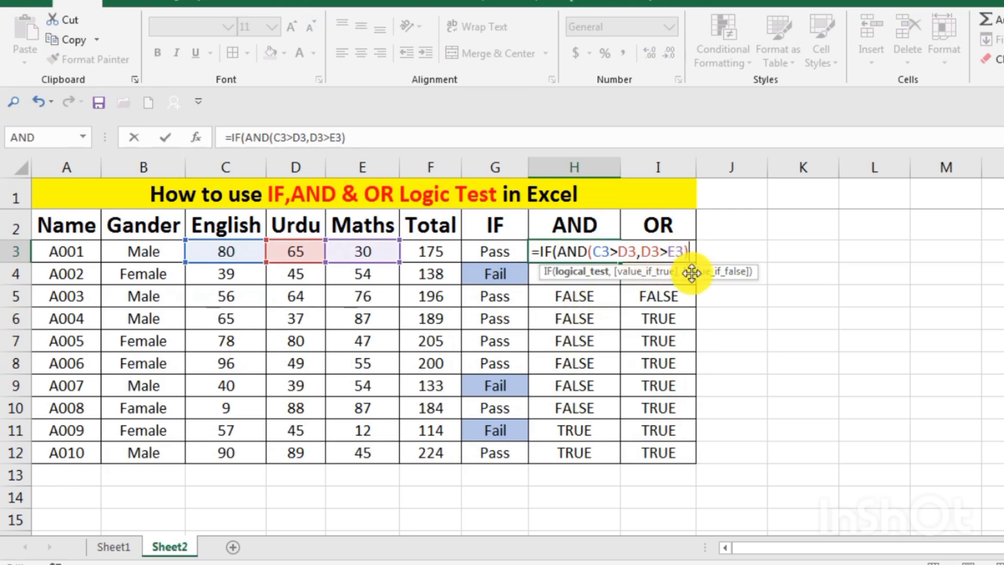
{"action": "type", "text": ","}
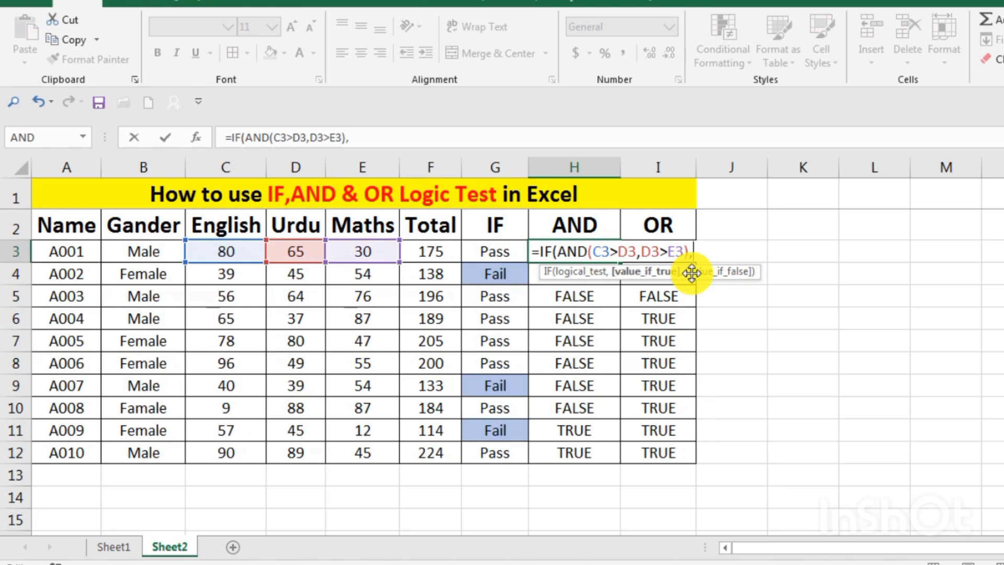
{"action": "type", "text": "OK,"}
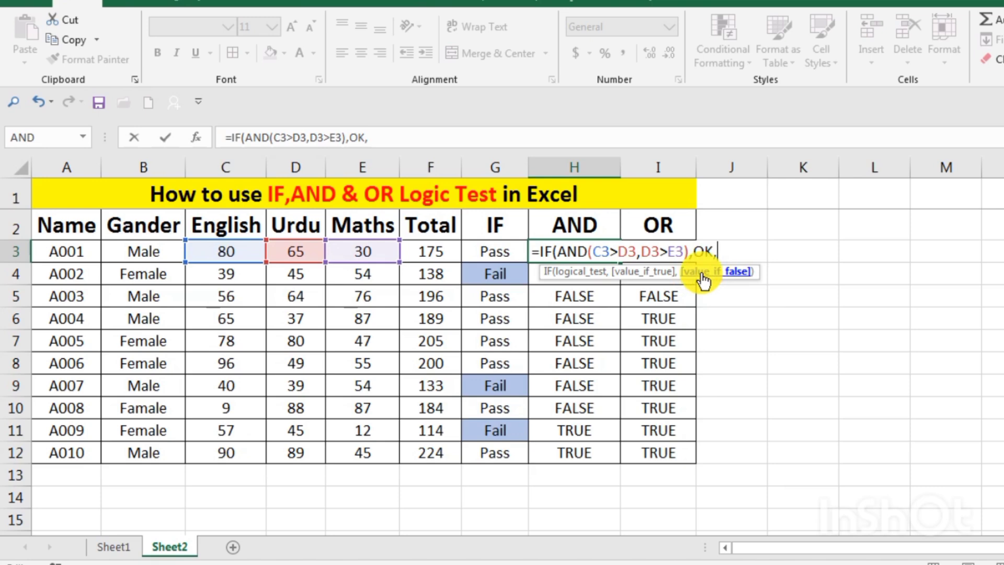
{"action": "type", "text": "No"}
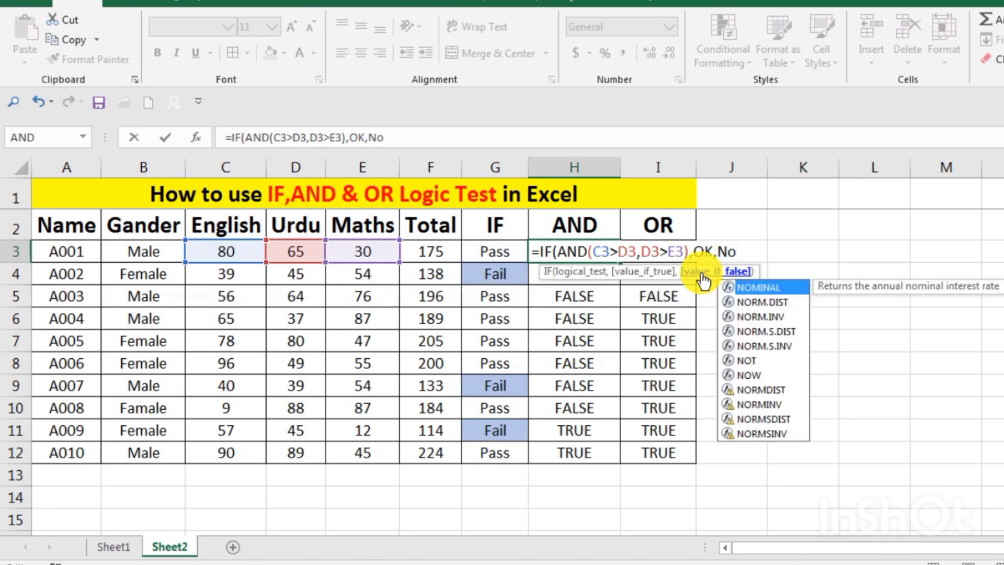
{"action": "type", "text": "t"}
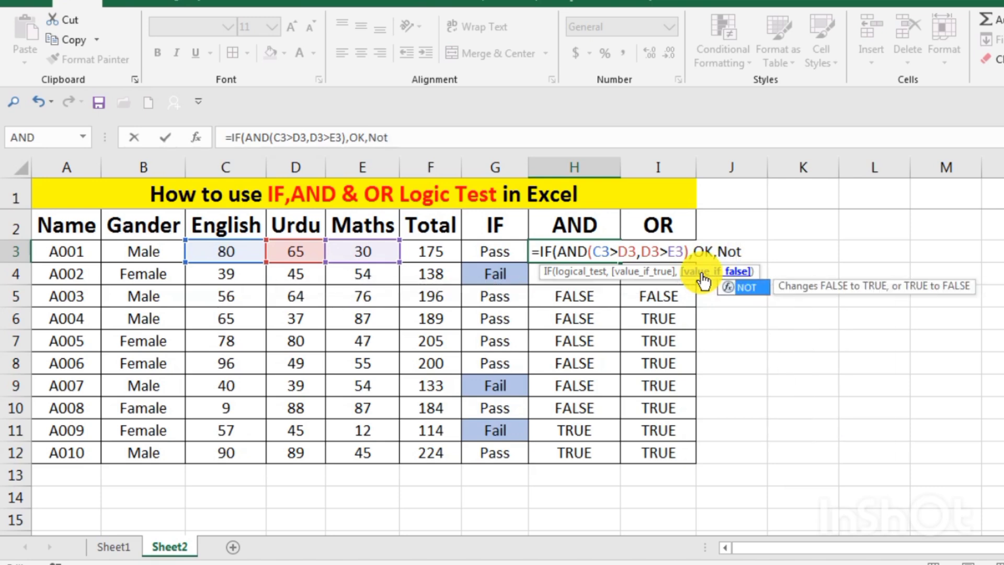
{"action": "type", "text": ")"}
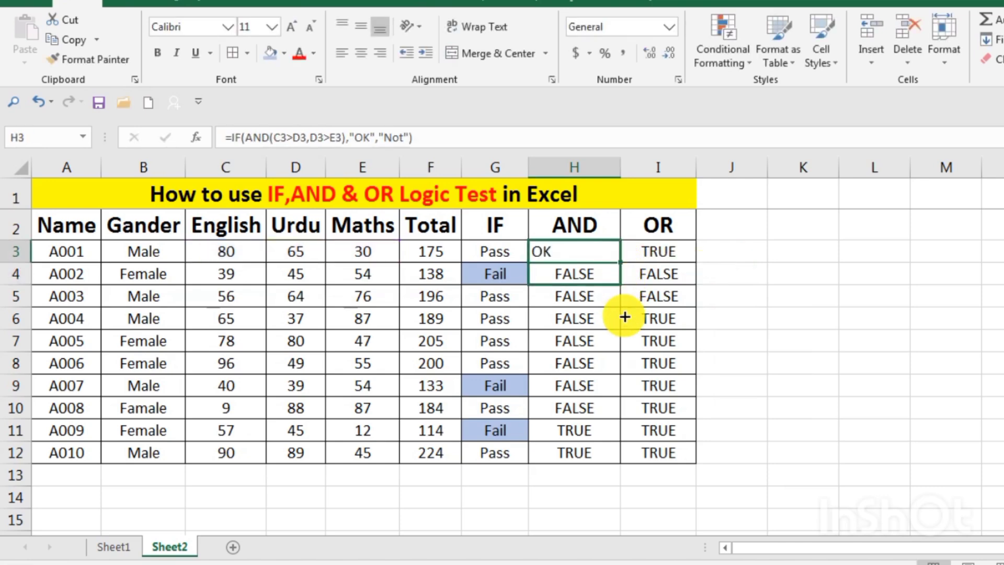
{"action": "left_click_drag", "start_coordinate": [625, 317], "coordinate": [610, 457]}
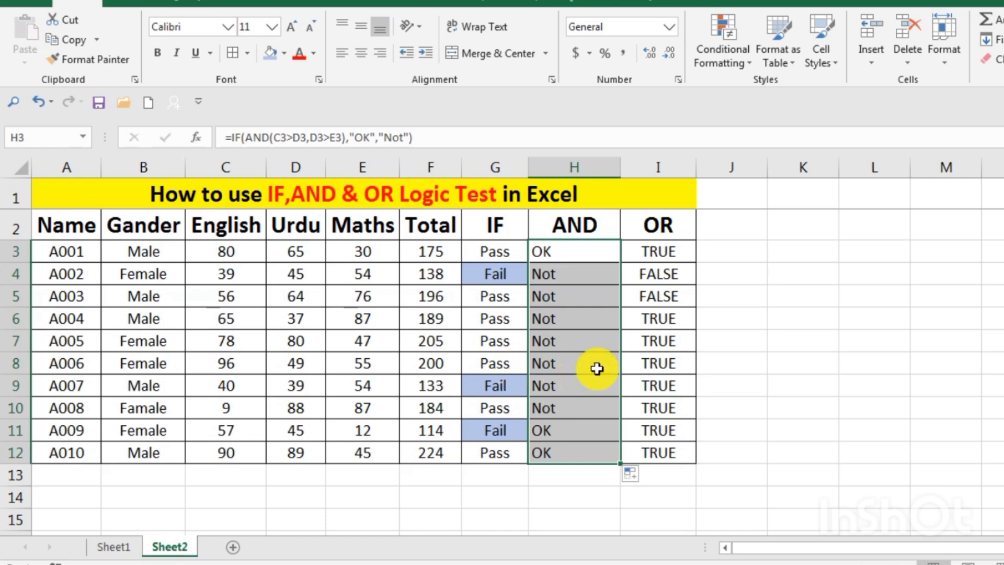
Nest the OR formula in I3 inside an IF function as its logical test
{"action": "double_click", "coordinate": [684, 250]}
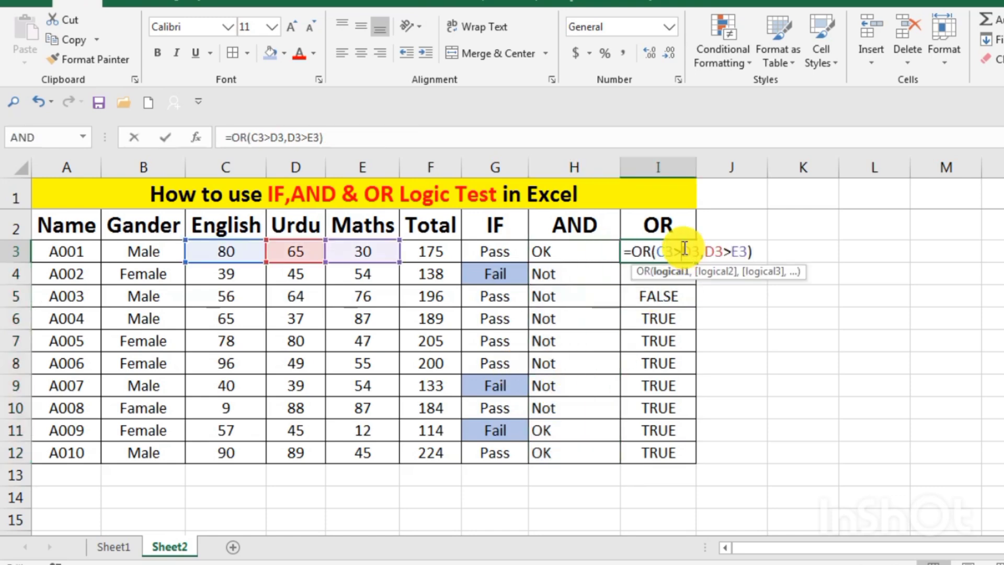
{"action": "left_click", "coordinate": [633, 252]}
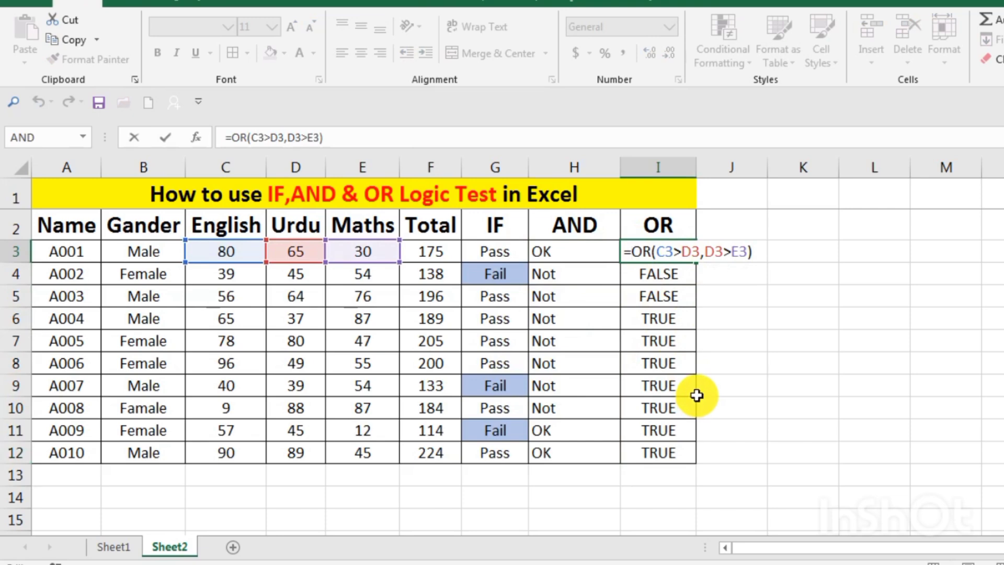
{"action": "type", "text": "if"}
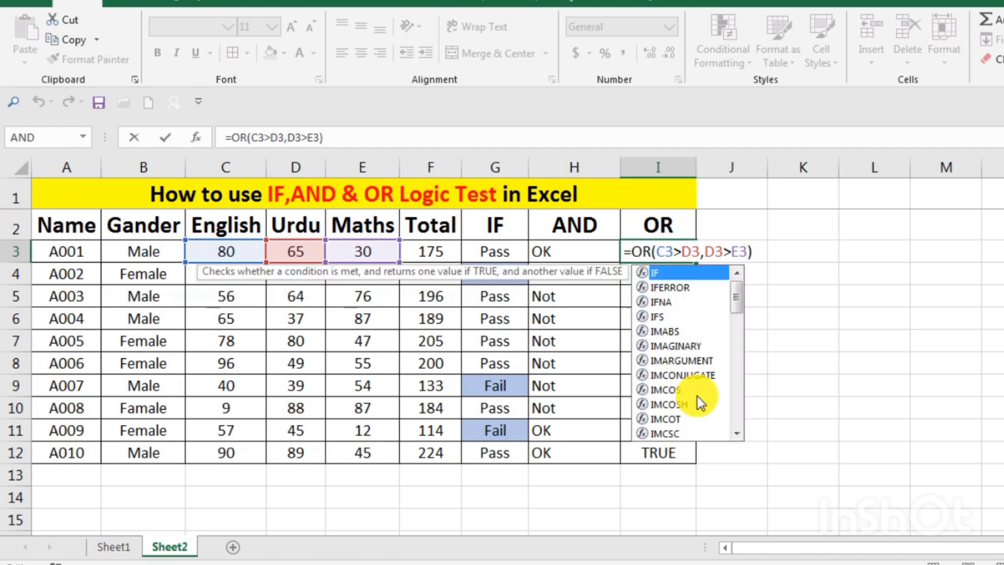
{"action": "type", "text": "("}
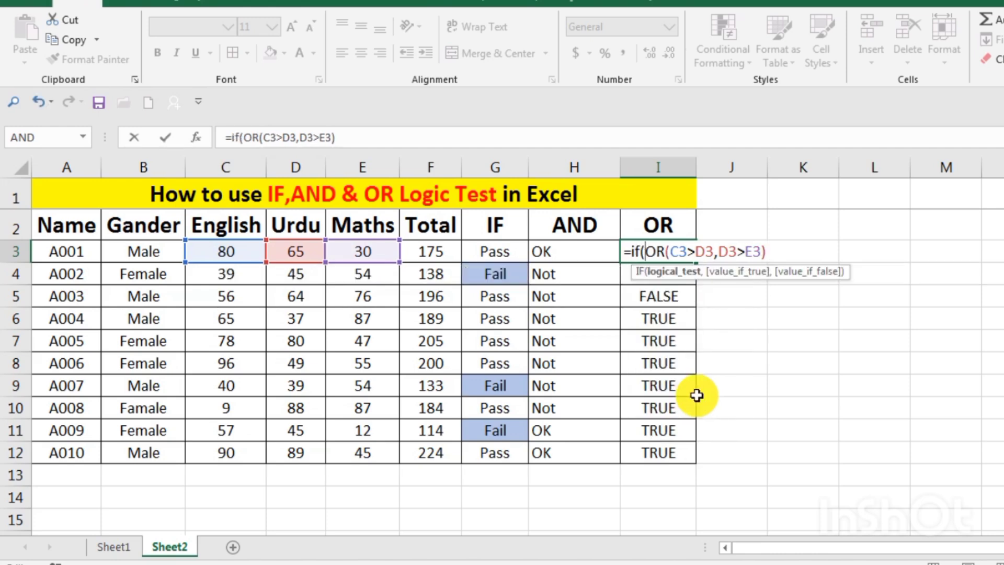
Add "OK" as the value if true after the OR test in I3's IF formula
{"action": "left_click", "coordinate": [778, 252]}
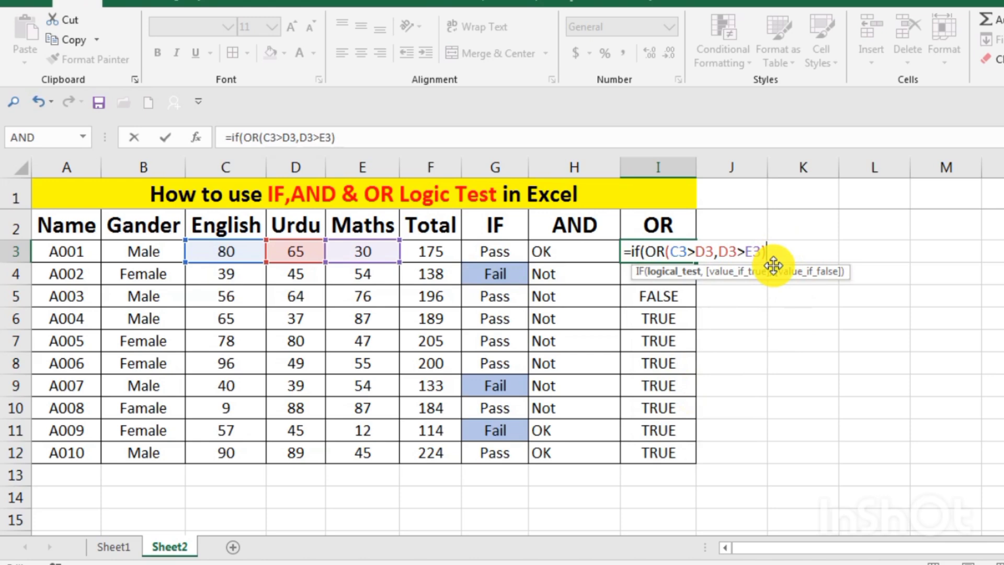
{"action": "type", "text": ",\""}
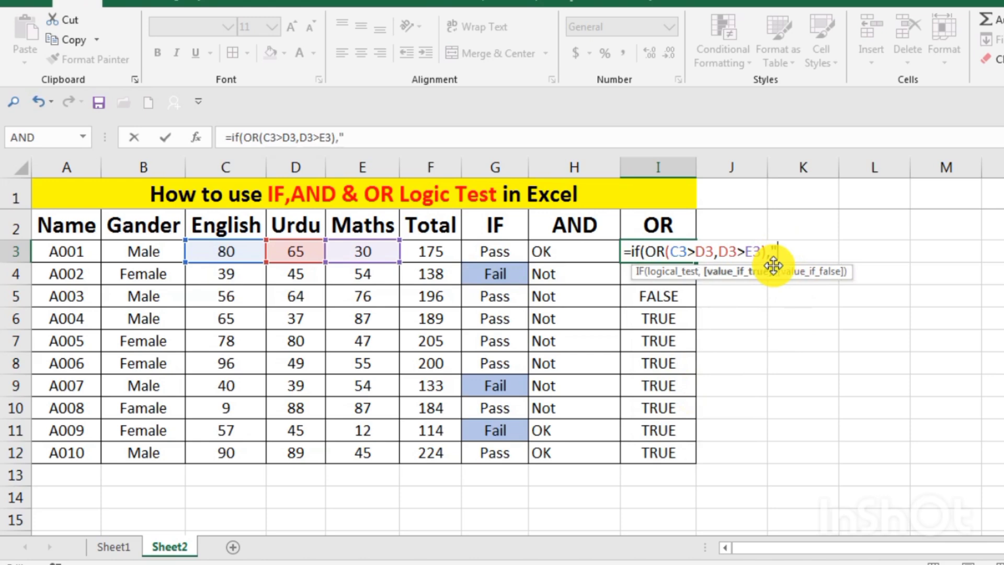
{"action": "type", "text": "o"}
{"action": "key", "text": "BackSpace"}
{"action": "type", "text": "OK\","}
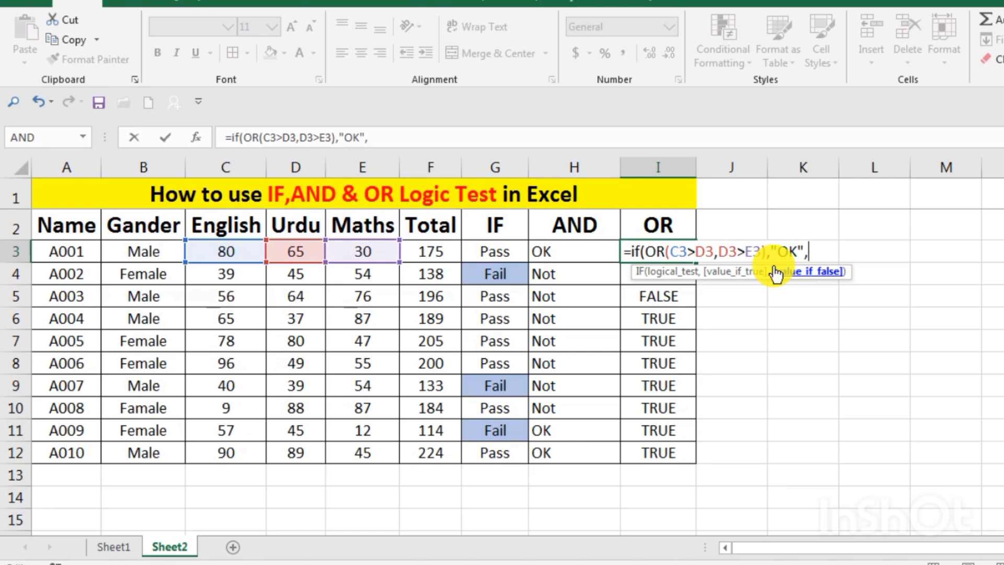
{"action": "type", "text": "NO"}
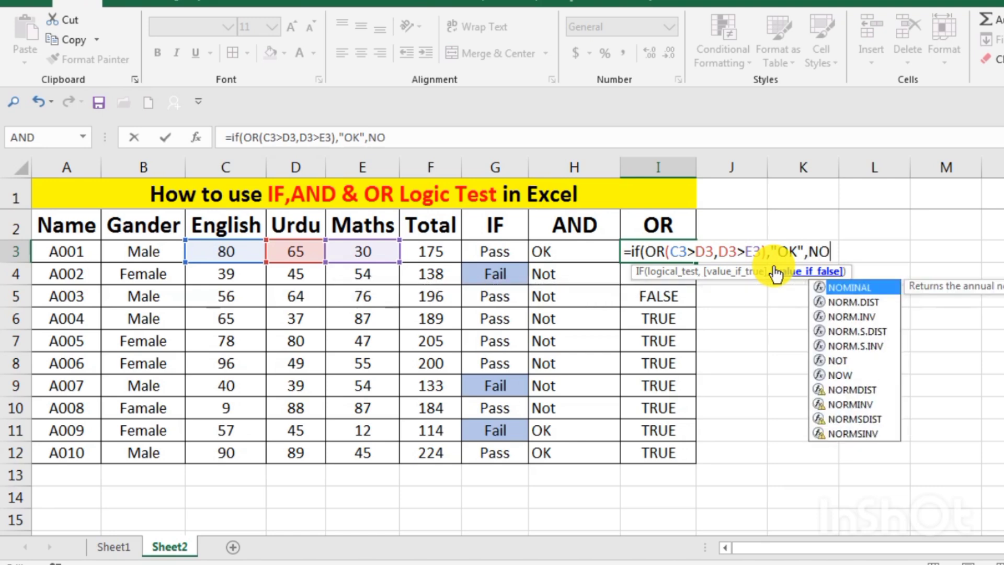
{"action": "type", "text": "T\""}
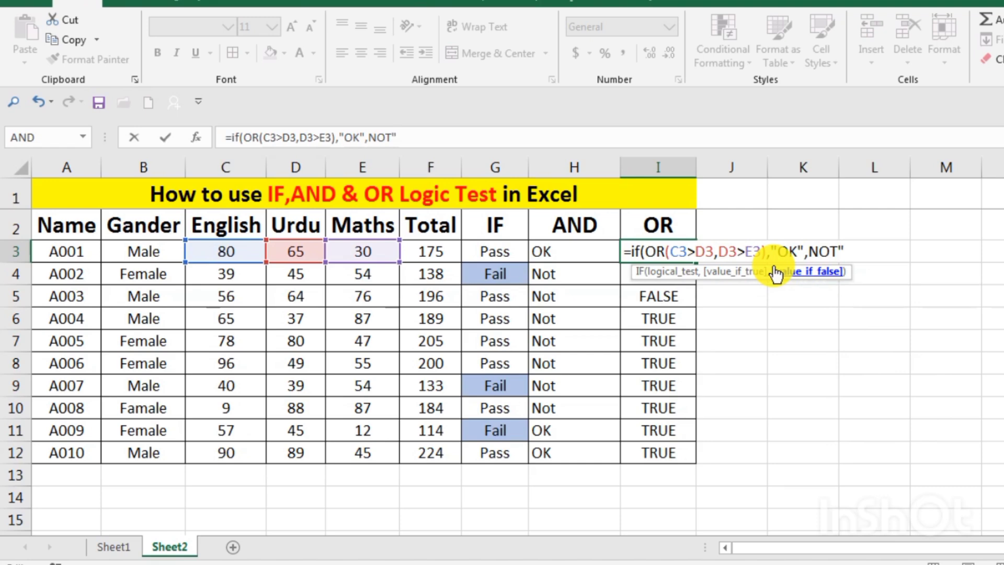
Add "NOT" in quotes as the value if false, close the IF formula in I3 and enter it
{"action": "left_click", "coordinate": [808, 255]}
{"action": "type", "text": "\""}
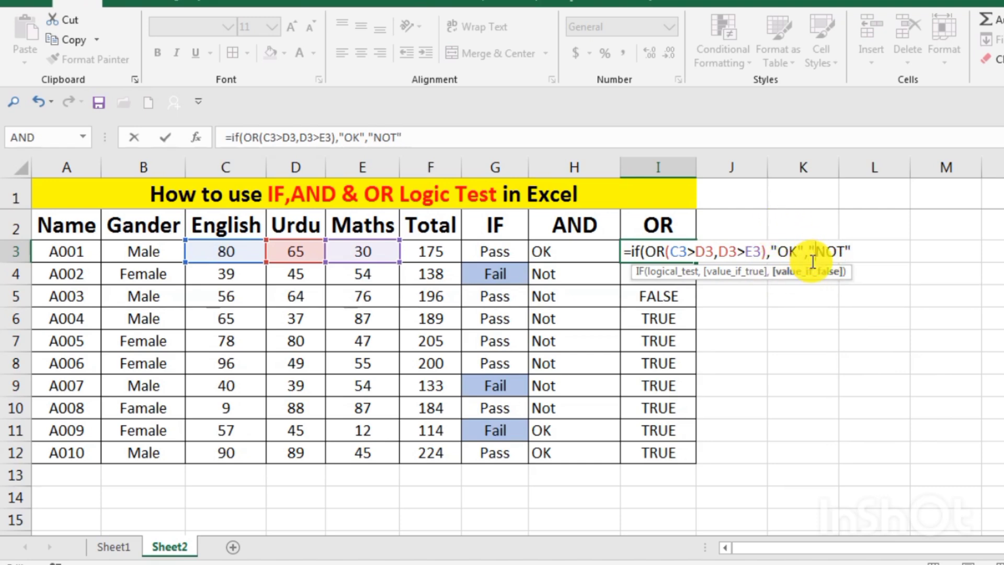
{"action": "left_click", "coordinate": [861, 245]}
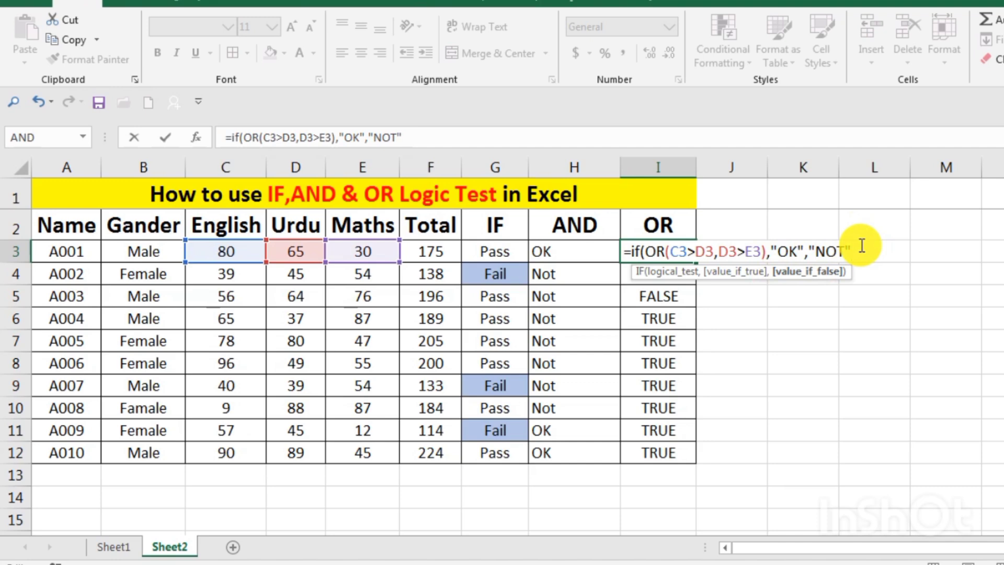
{"action": "type", "text": ")"}
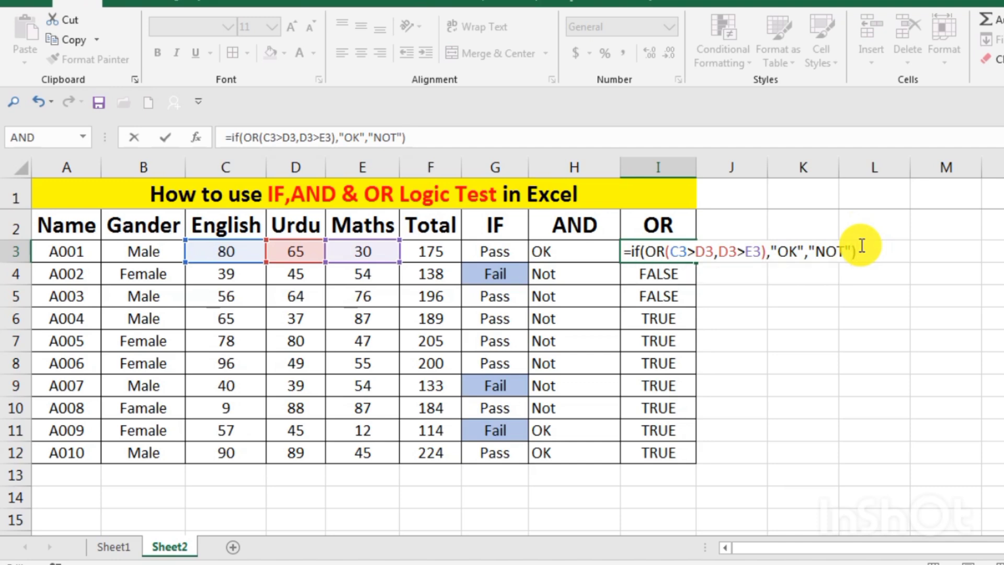
{"action": "key", "text": "Return"}
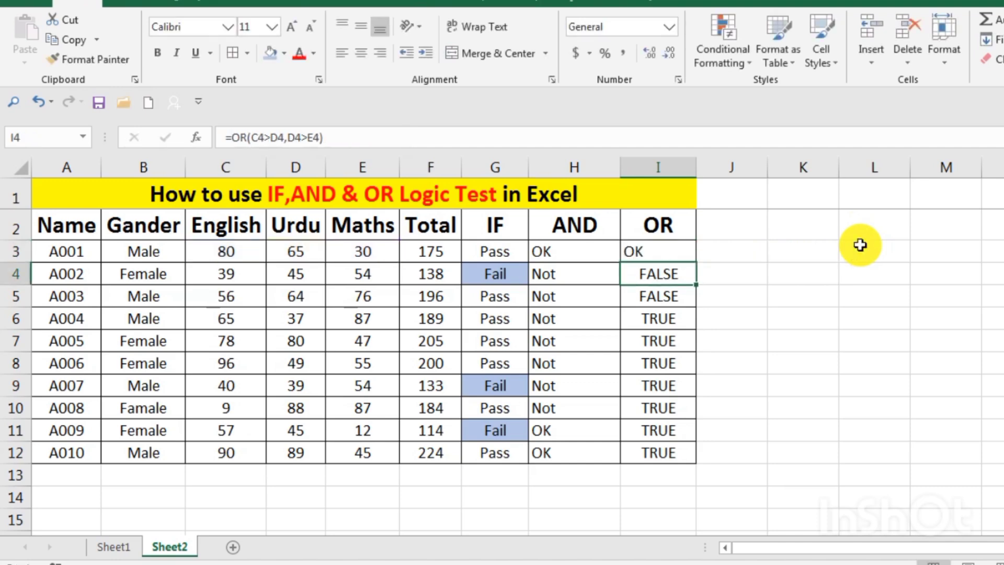
Fill the combined IF and OR formula from I3 down through I12
{"action": "left_click", "coordinate": [685, 252]}
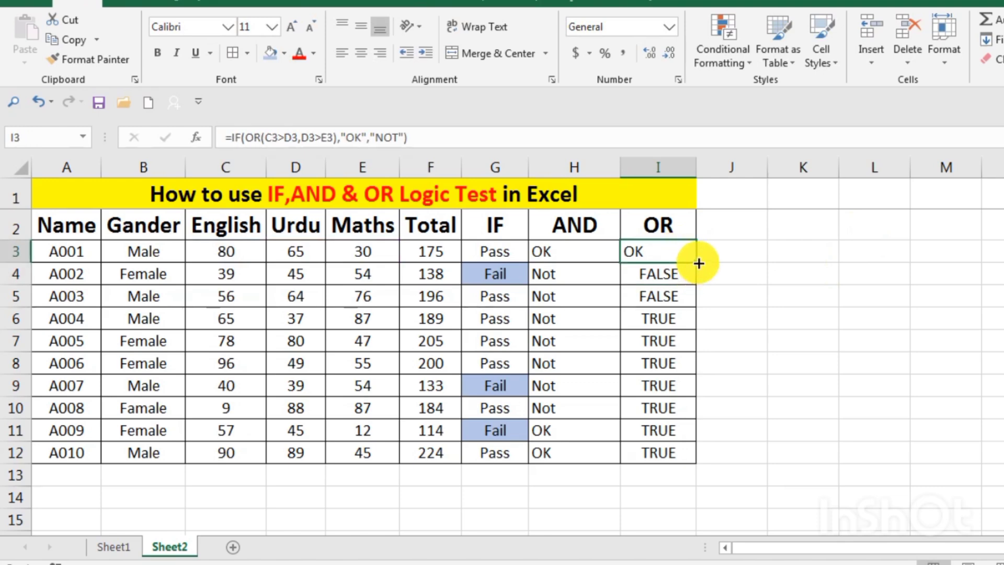
{"action": "left_click_drag", "start_coordinate": [699, 263], "coordinate": [699, 458]}
{"action": "left_click", "coordinate": [716, 324]}
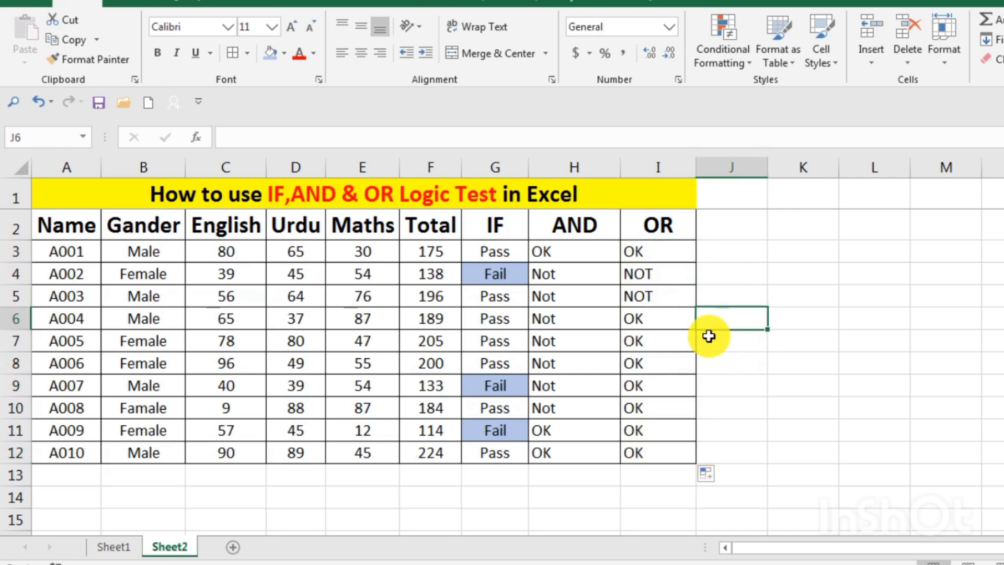
Examine the logical test and the true and false values of the IF formula in I4
{"action": "left_click", "coordinate": [649, 273]}
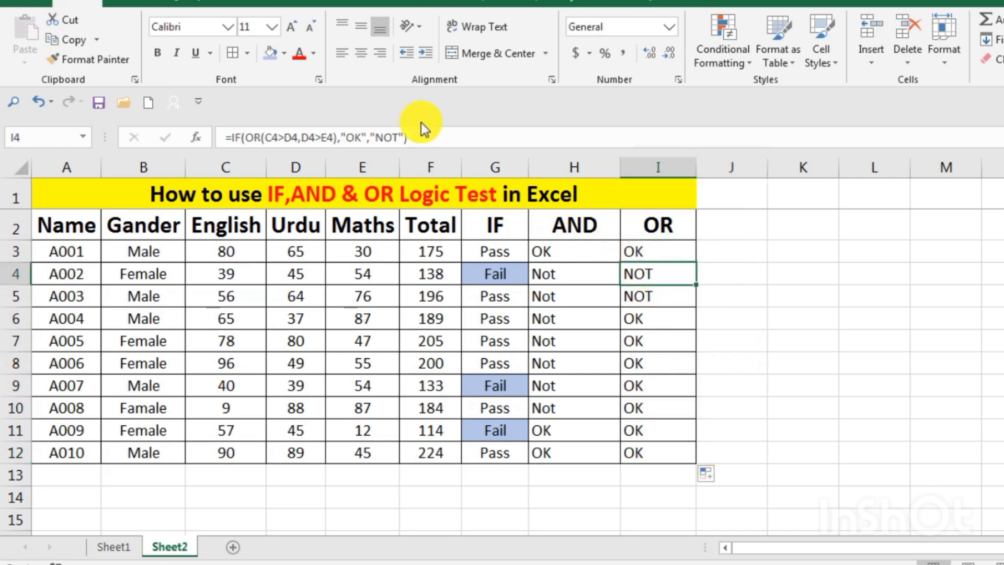
{"action": "left_click", "coordinate": [201, 137]}
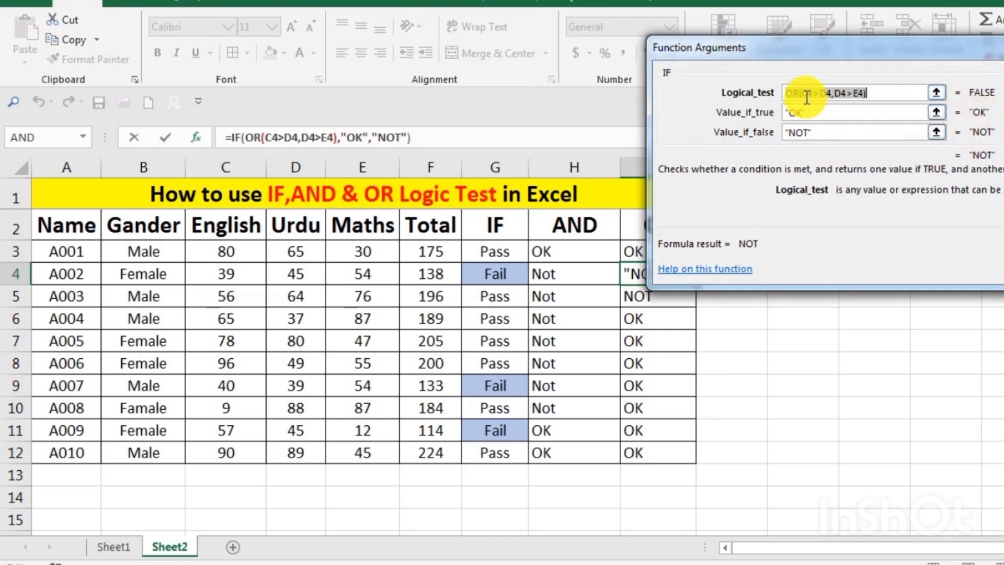
{"action": "left_click", "coordinate": [866, 96]}
{"action": "key", "text": "Return"}
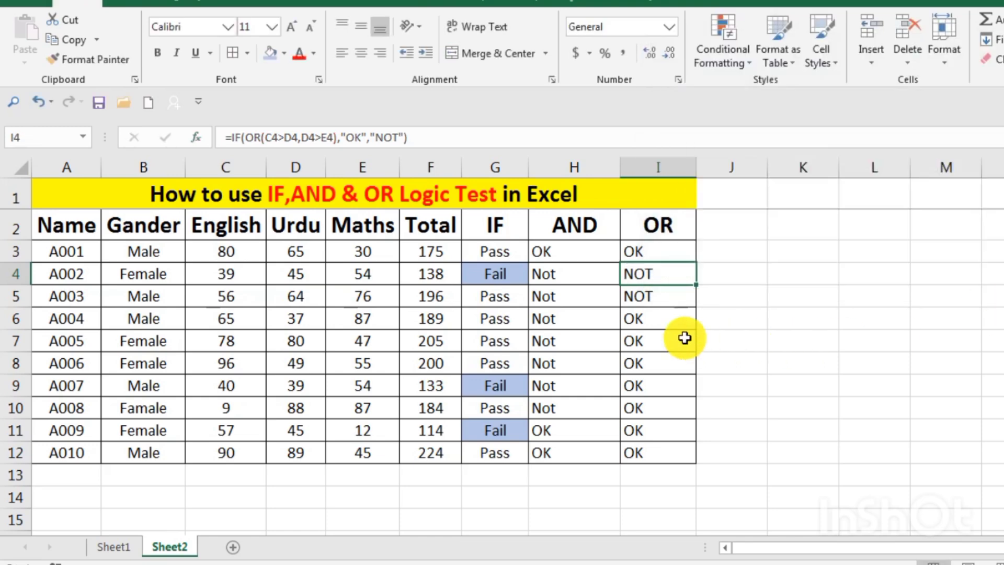